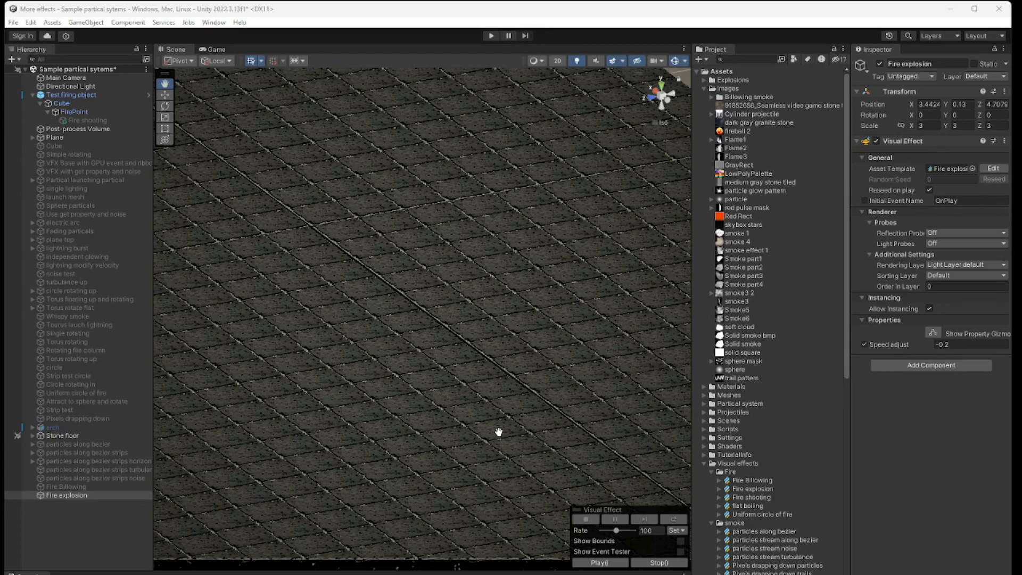
Step: Play the Fire explosion effect several times in the scene preview
{"action": "left_click", "coordinate": [602, 562]}
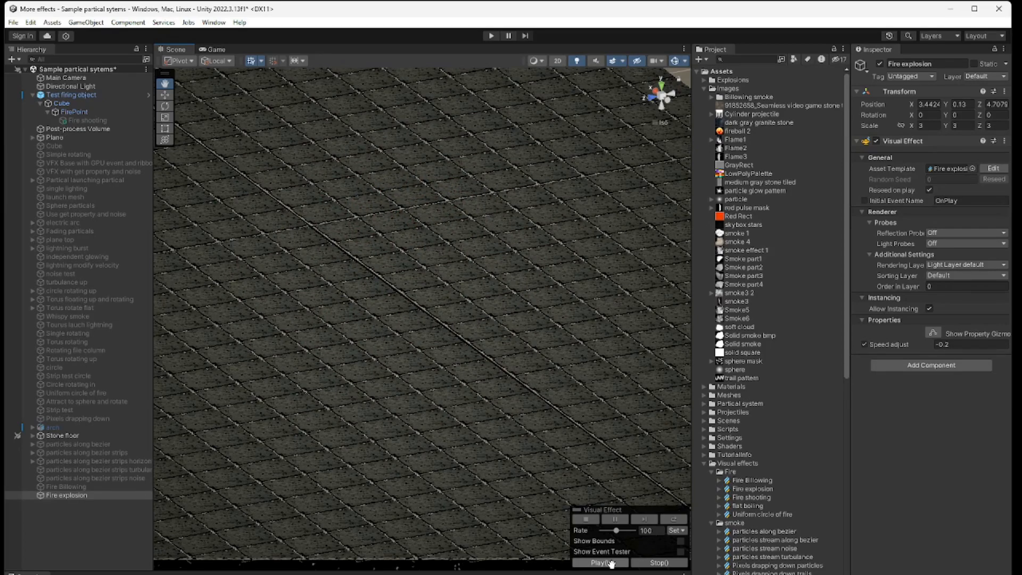
{"action": "left_click", "coordinate": [611, 564]}
{"action": "left_click", "coordinate": [611, 563]}
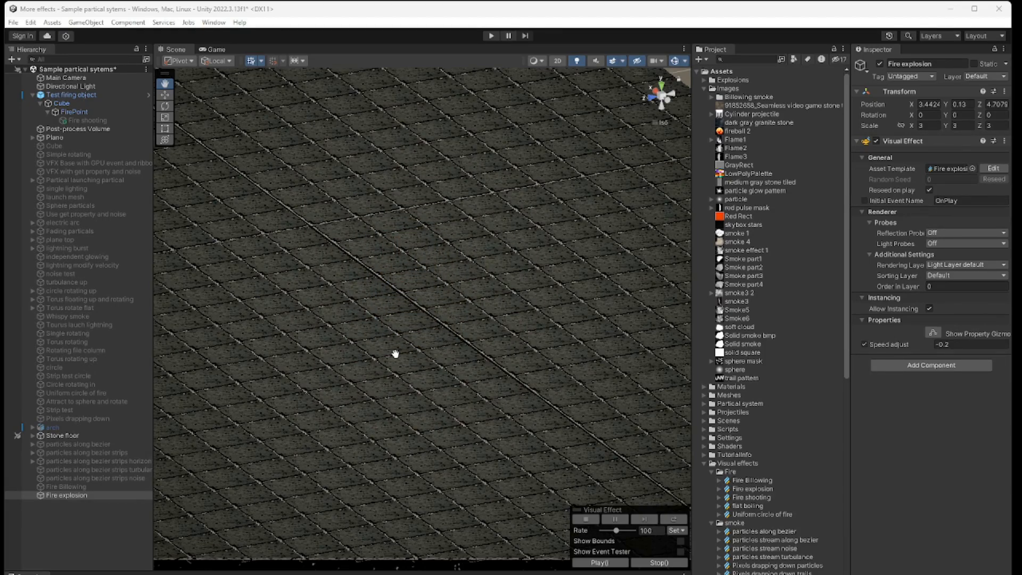
{"action": "left_click", "coordinate": [620, 562]}
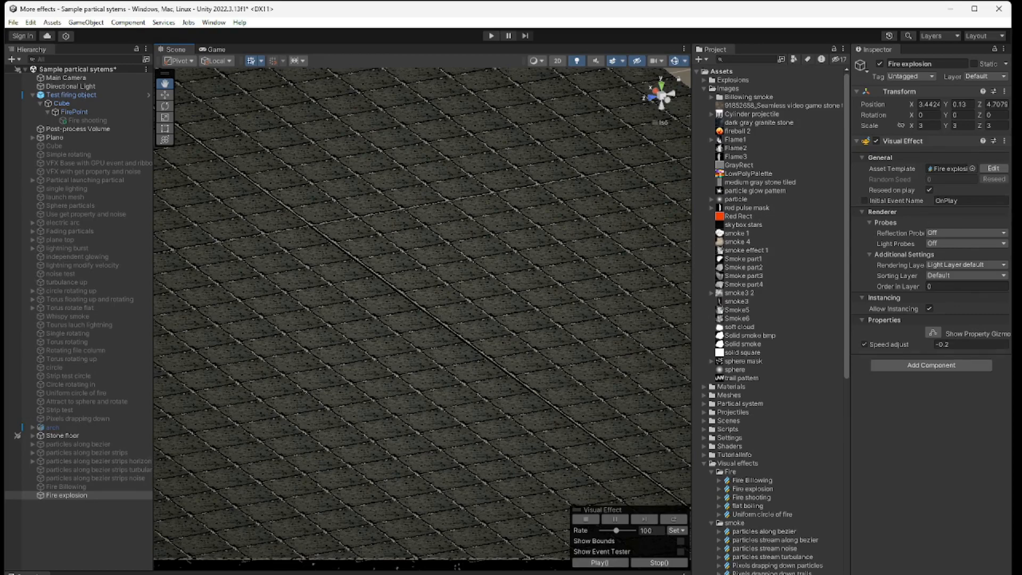
Step: Dock the Fire explosion graph beside the scene, enlarge it, and bring its Spawn and Initialize Particle contexts into view
{"action": "left_click_drag", "start_coordinate": [709, 27], "coordinate": [568, 329]}
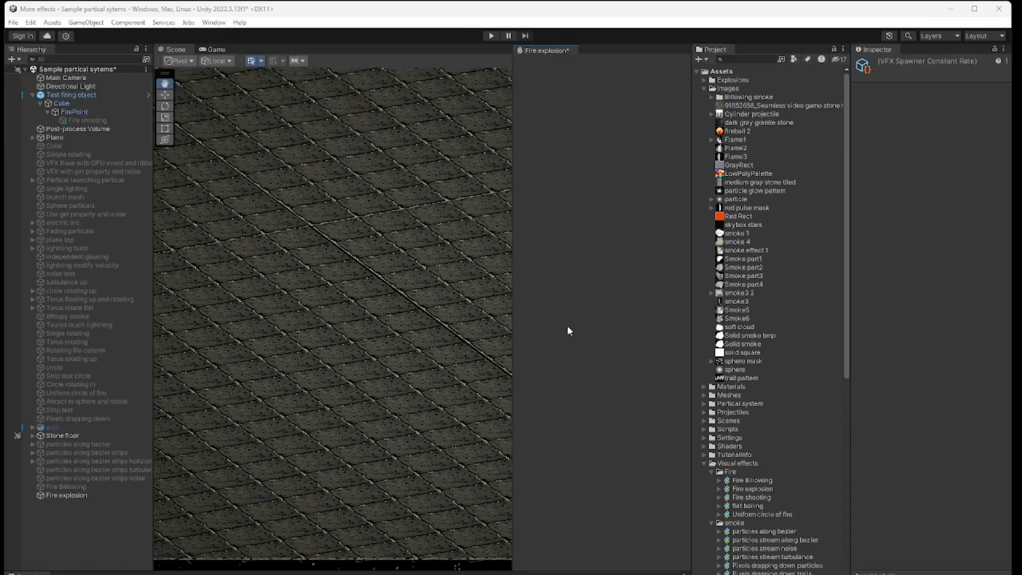
{"action": "left_click_drag", "start_coordinate": [852, 439], "coordinate": [981, 424]}
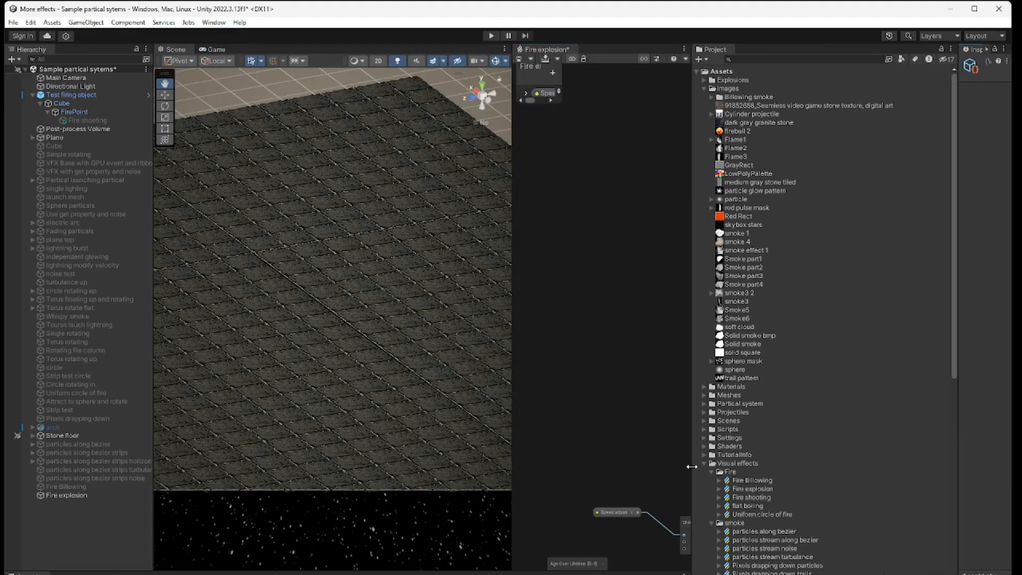
{"action": "left_click_drag", "start_coordinate": [691, 466], "coordinate": [907, 463]}
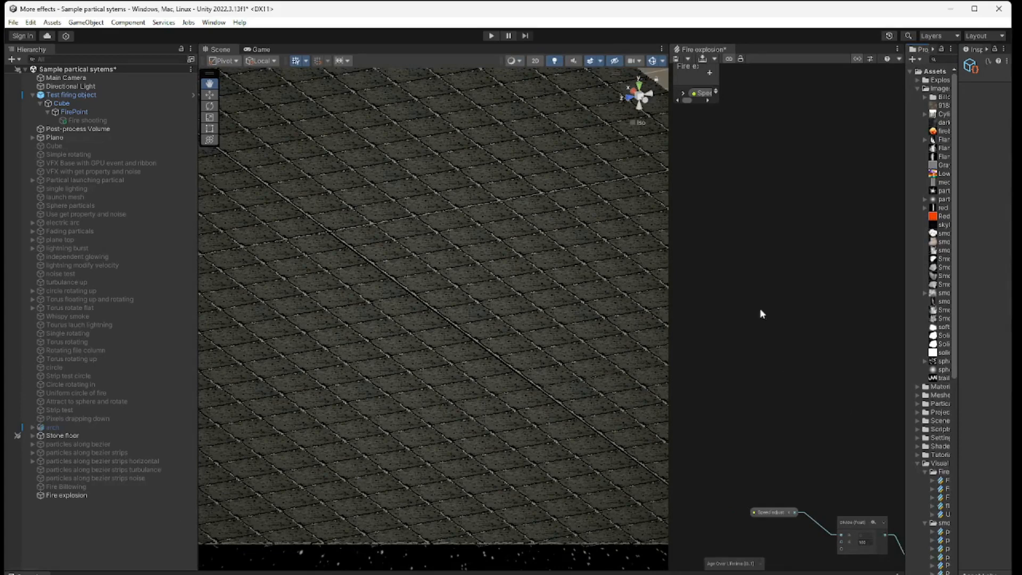
{"action": "middle_click_drag", "start_coordinate": [775, 356], "coordinate": [347, 244]}
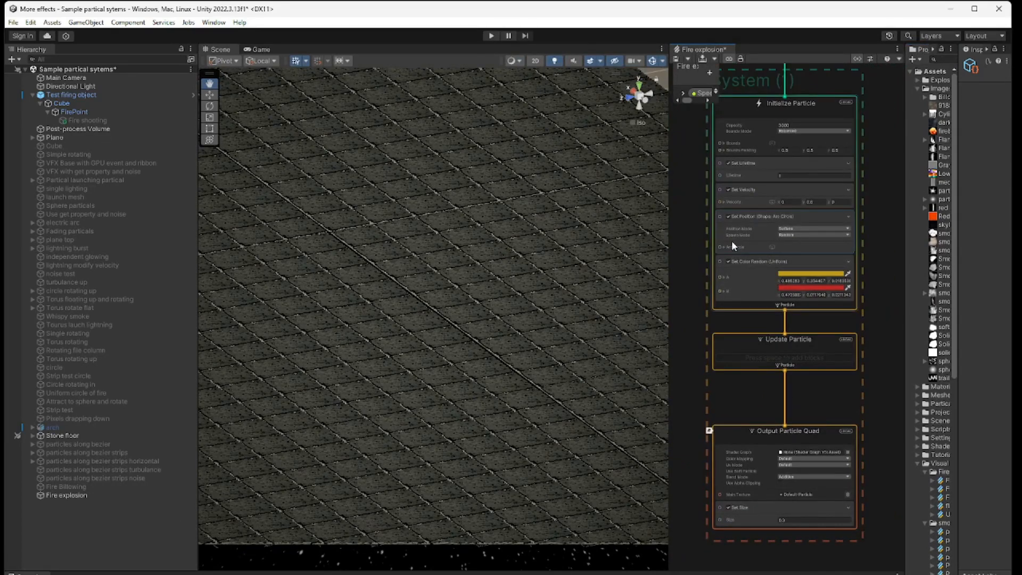
{"action": "middle_click_drag", "start_coordinate": [881, 156], "coordinate": [886, 290]}
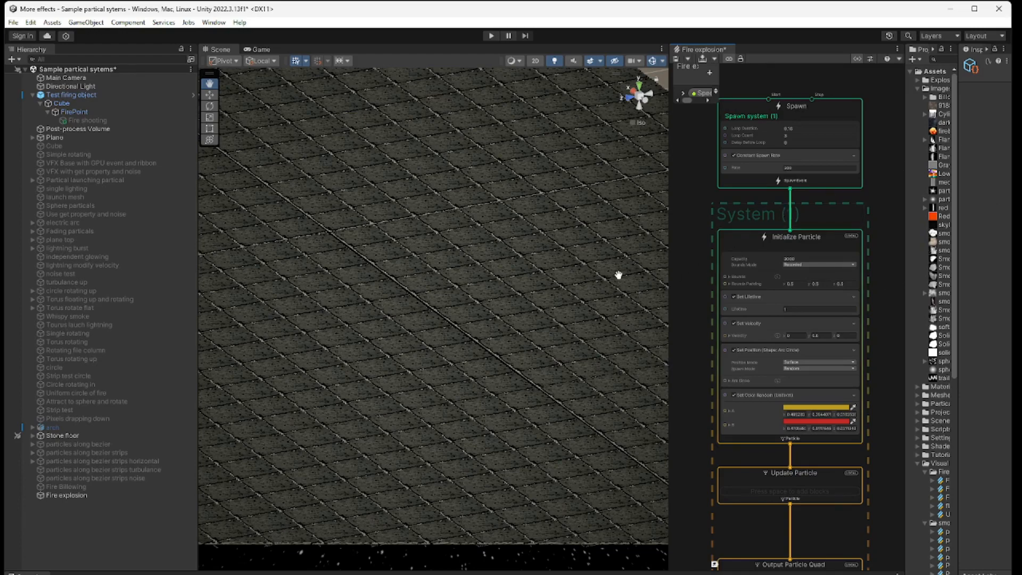
Step: Select the Spawn context and widen the graph and Inspector areas so the spawn settings are readable
{"action": "left_click", "coordinate": [733, 105]}
{"action": "middle_click_drag", "start_coordinate": [692, 238], "coordinate": [679, 377]}
{"action": "scroll", "coordinate": [706, 317], "scroll_direction": "up", "scroll_amount": 3}
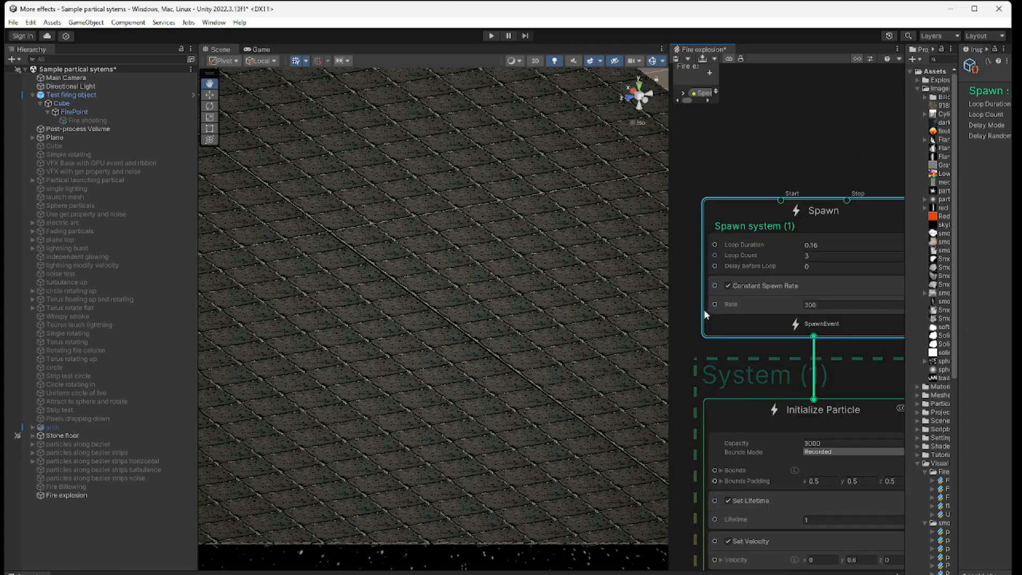
{"action": "middle_click_drag", "start_coordinate": [687, 258], "coordinate": [668, 244]}
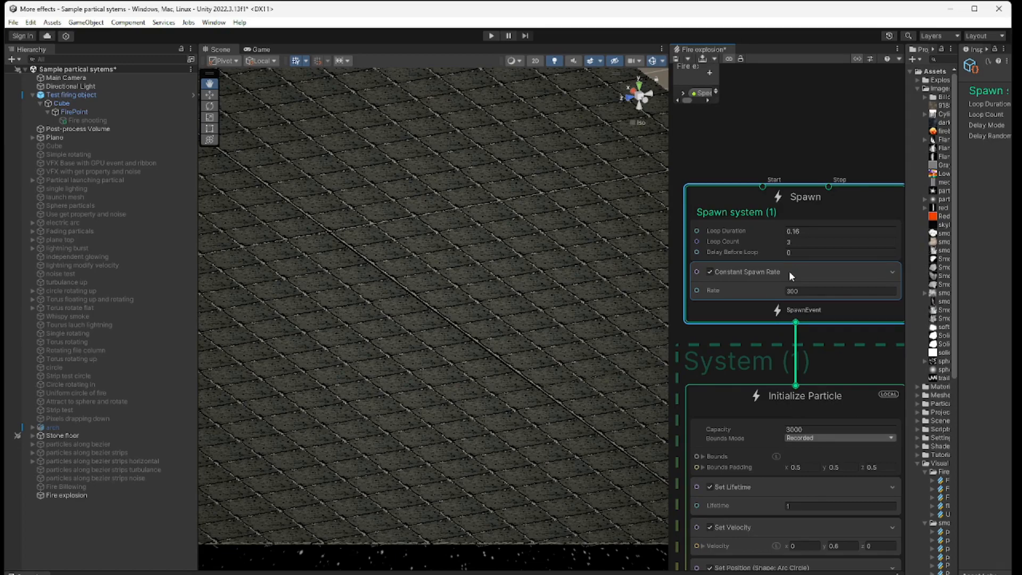
{"action": "left_click", "coordinate": [668, 372]}
{"action": "left_click_drag", "start_coordinate": [669, 371], "coordinate": [467, 372]}
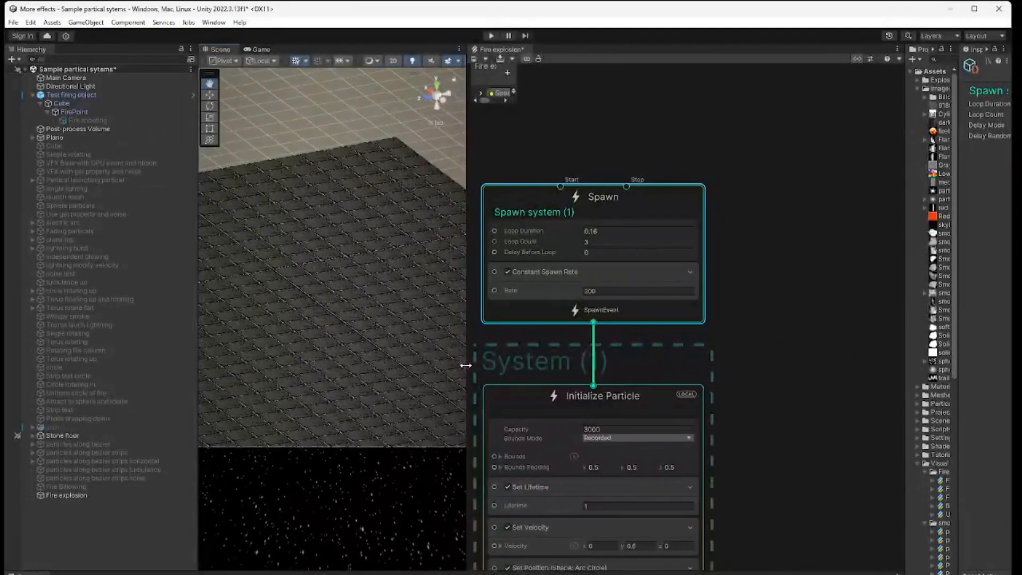
{"action": "left_click", "coordinate": [659, 207]}
{"action": "left_click_drag", "start_coordinate": [904, 254], "coordinate": [776, 238]}
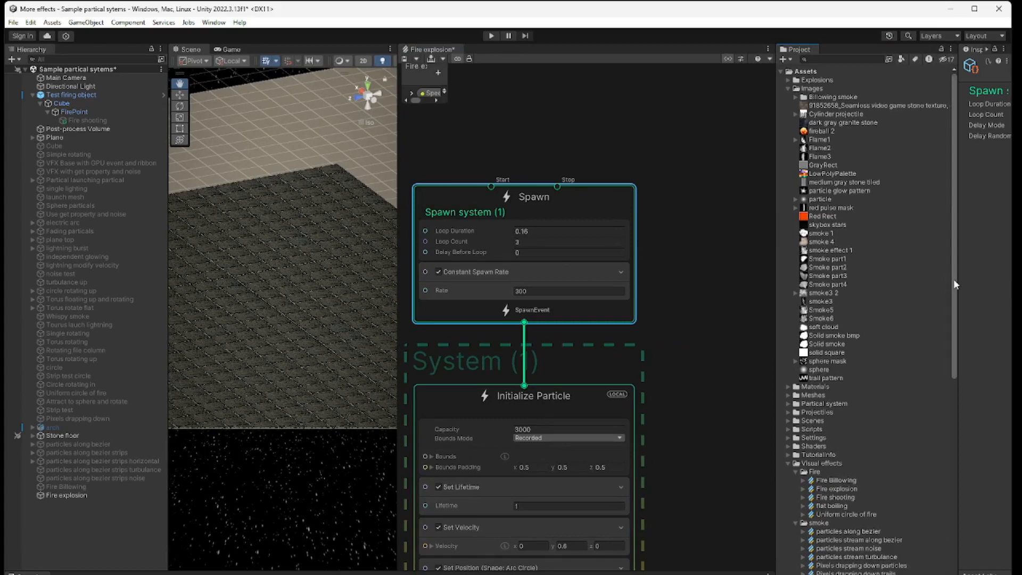
{"action": "left_click_drag", "start_coordinate": [957, 274], "coordinate": [819, 264]}
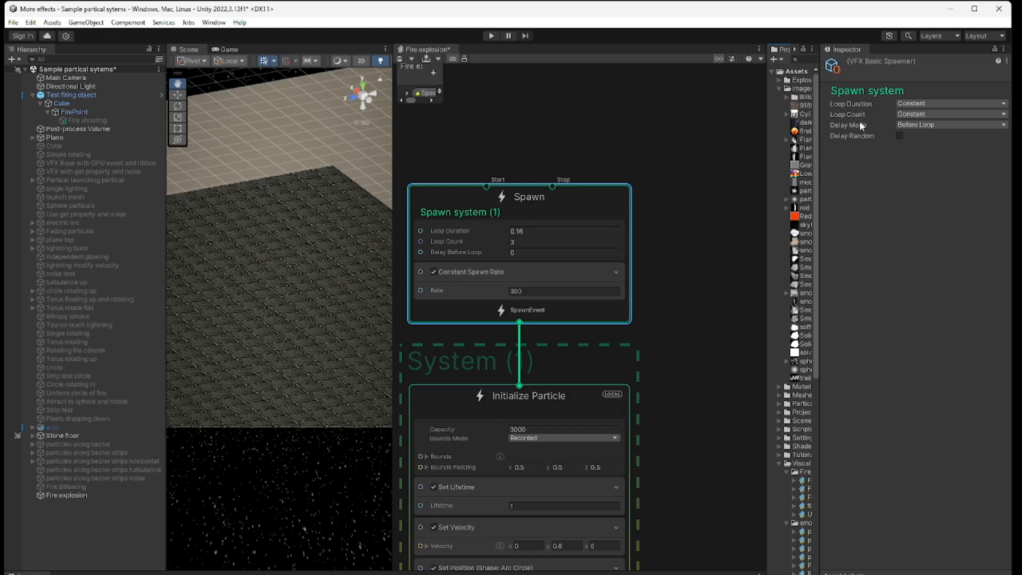
Step: Set the spawn system's Loop Duration and Loop Count to Infinite and its Delay Mode to None
{"action": "left_click", "coordinate": [954, 102]}
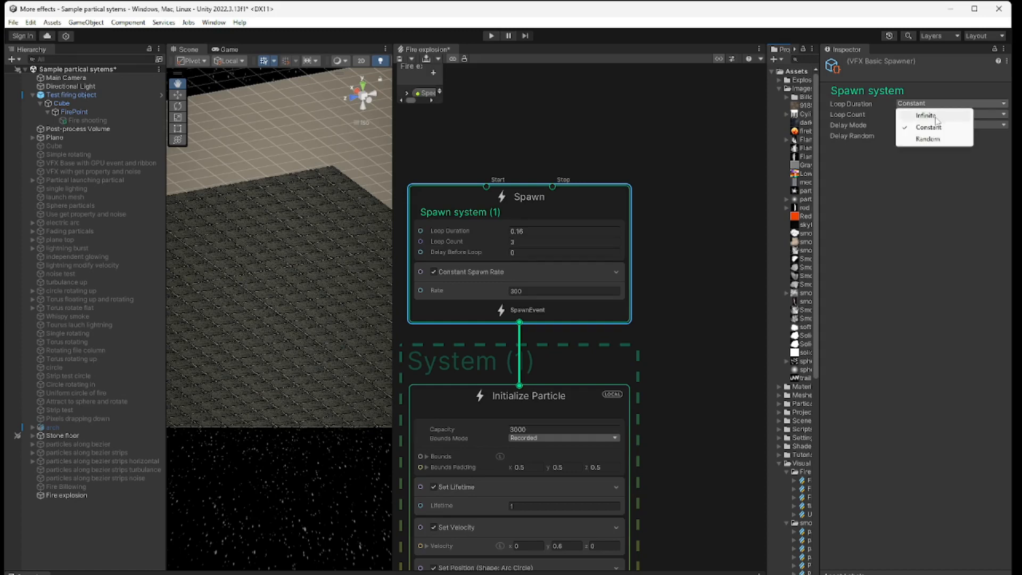
{"action": "left_click", "coordinate": [935, 116]}
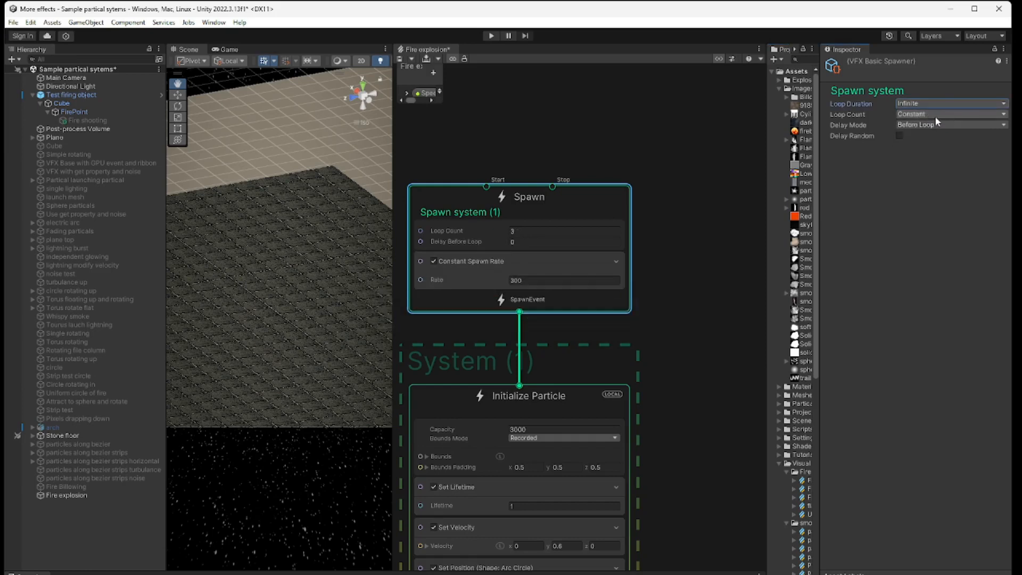
{"action": "left_click", "coordinate": [937, 114]}
{"action": "left_click", "coordinate": [938, 127]}
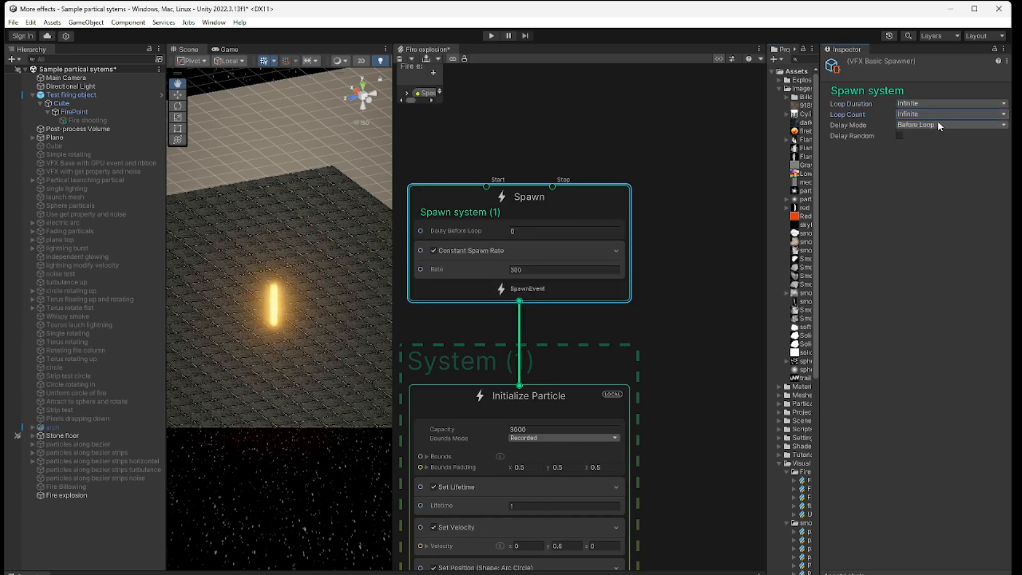
{"action": "left_click", "coordinate": [938, 121]}
{"action": "left_click", "coordinate": [938, 138]}
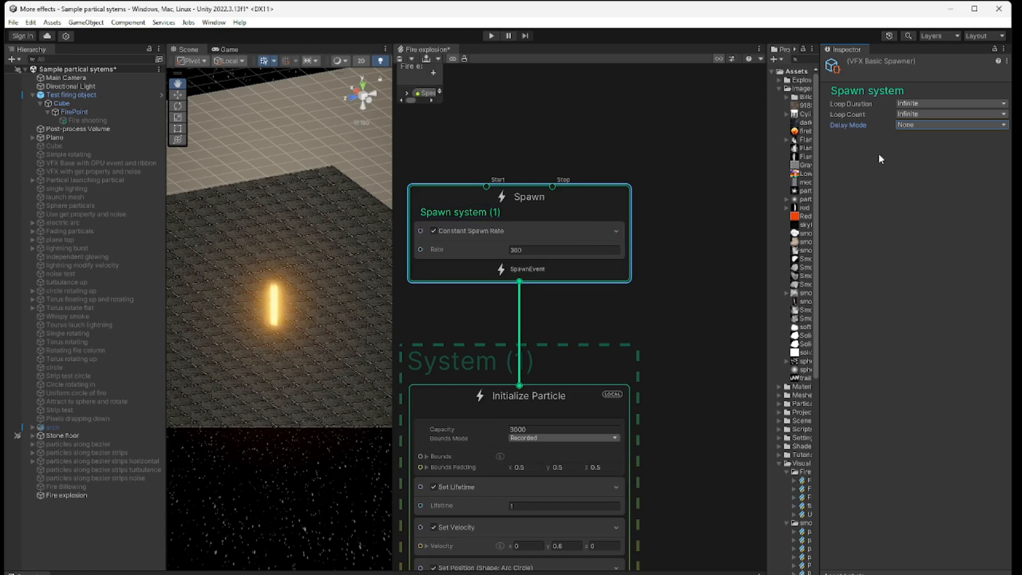
Step: Set the spawn system's Loop Duration and Loop Count to Constant, with a duration of 0.16 and a count of 3
{"action": "left_click", "coordinate": [951, 104]}
{"action": "left_click", "coordinate": [942, 127]}
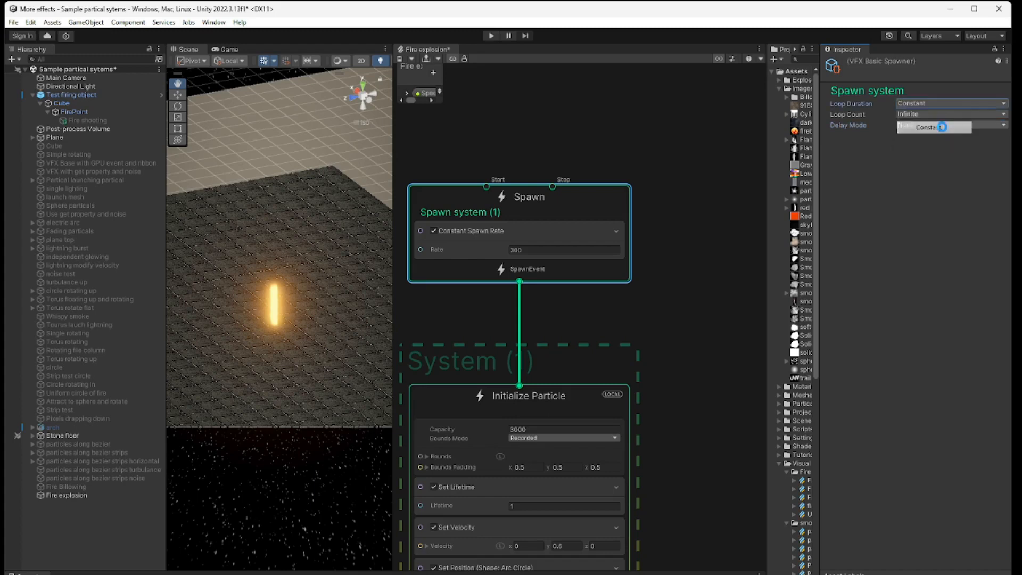
{"action": "left_click", "coordinate": [942, 113]}
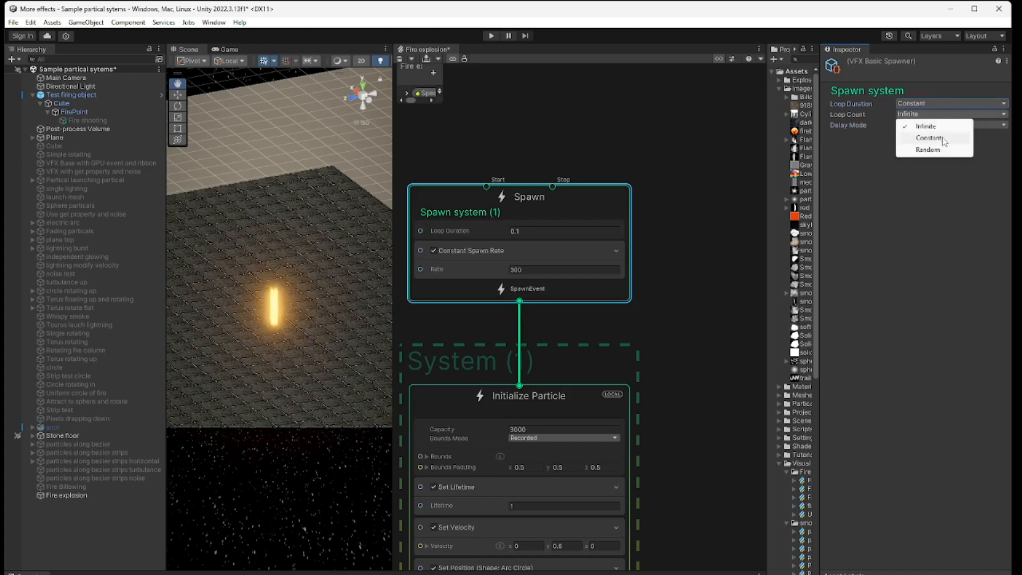
{"action": "left_click", "coordinate": [943, 139]}
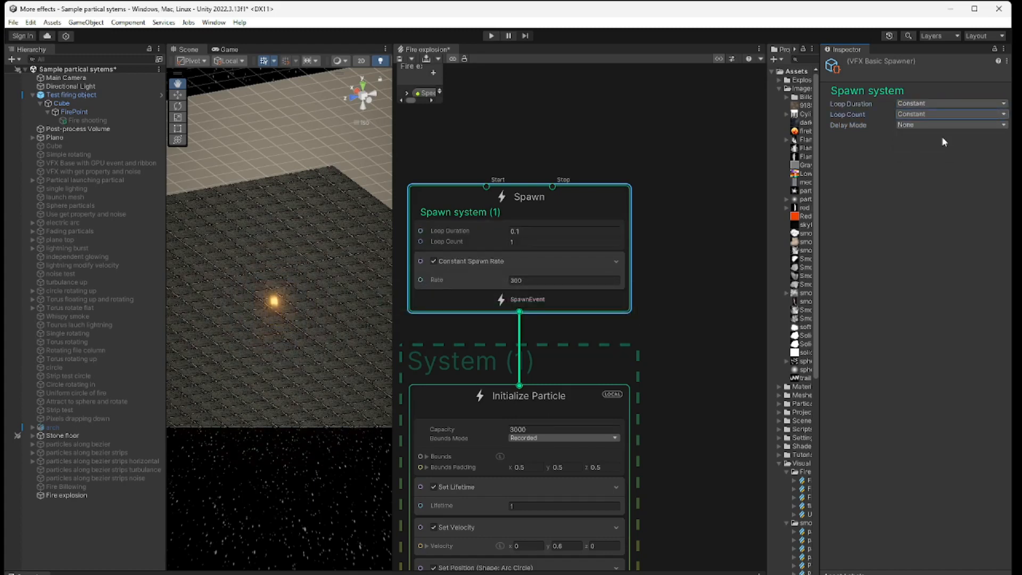
{"action": "left_click", "coordinate": [556, 231]}
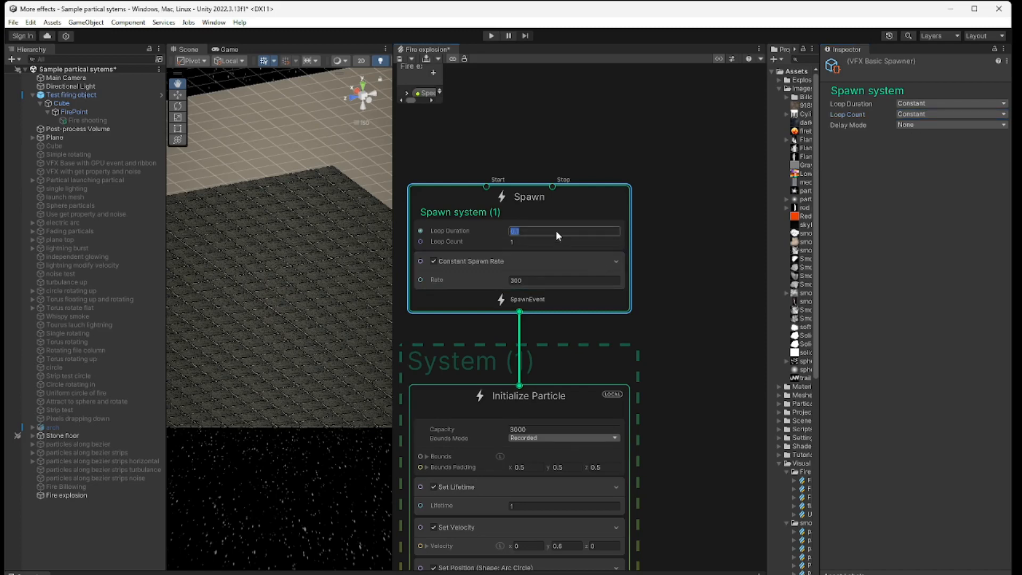
{"action": "type", "text": ".16"}
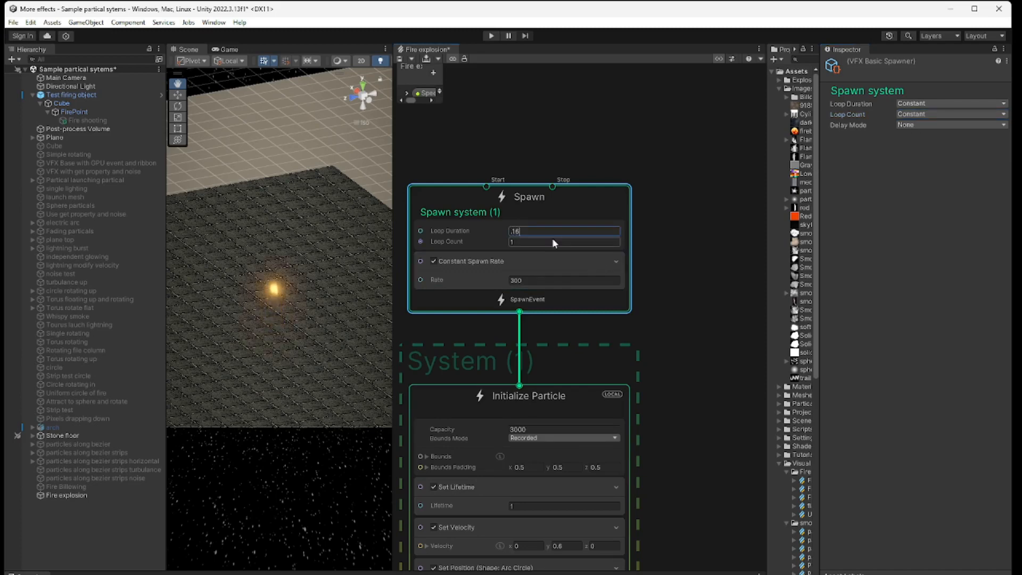
{"action": "left_click", "coordinate": [553, 239]}
{"action": "type", "text": "3"}
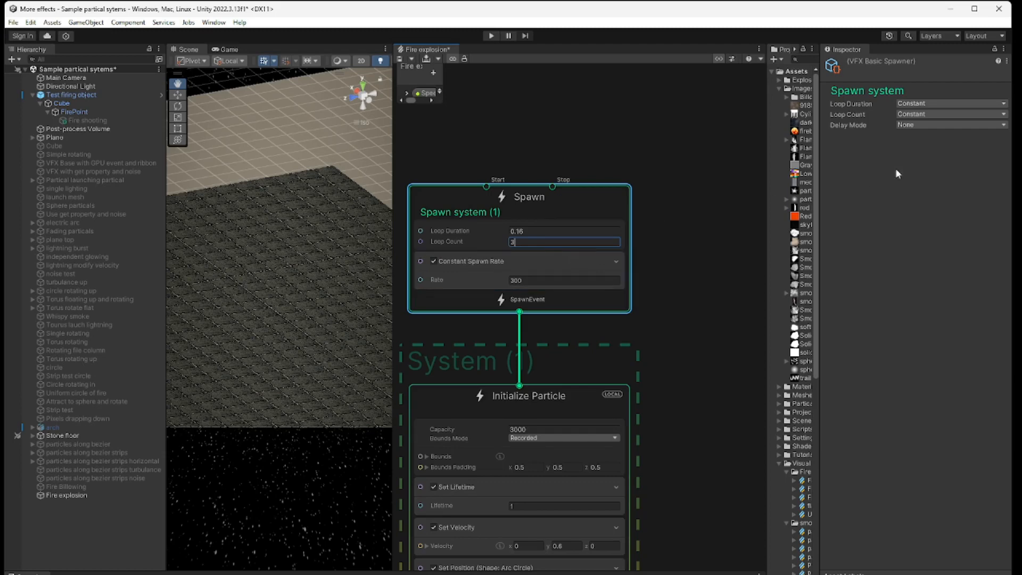
Step: Try the Before Loop delay mode with a delay of 0, and return the Delay Mode to None
{"action": "left_click", "coordinate": [945, 125]}
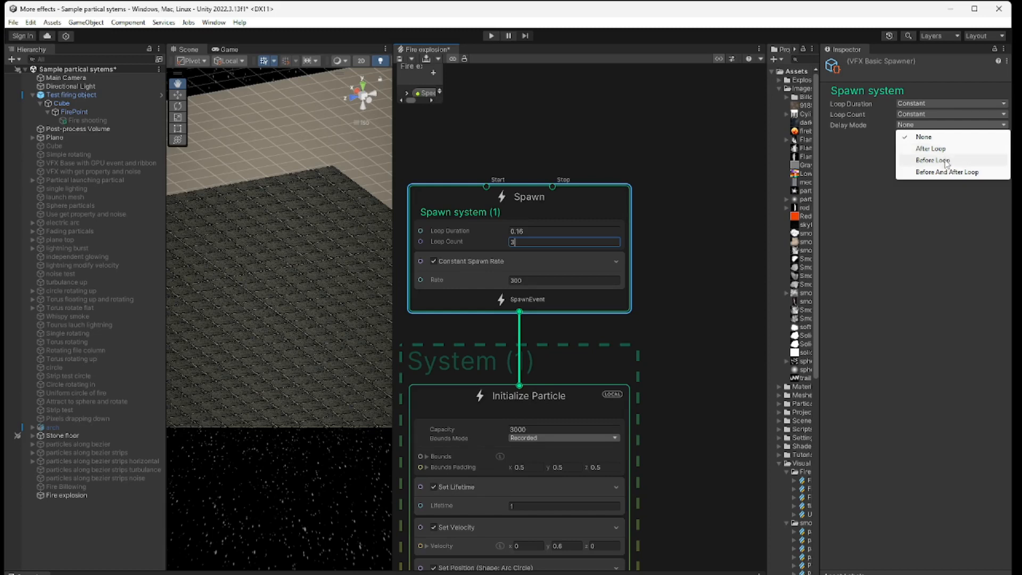
{"action": "left_click", "coordinate": [945, 161]}
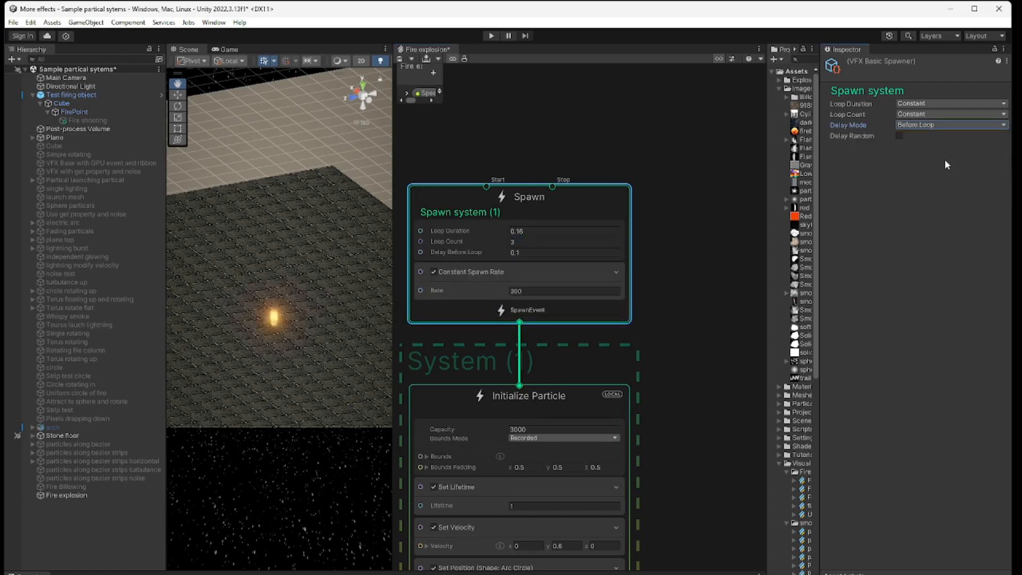
{"action": "left_click", "coordinate": [548, 253]}
{"action": "type", "text": "0"}
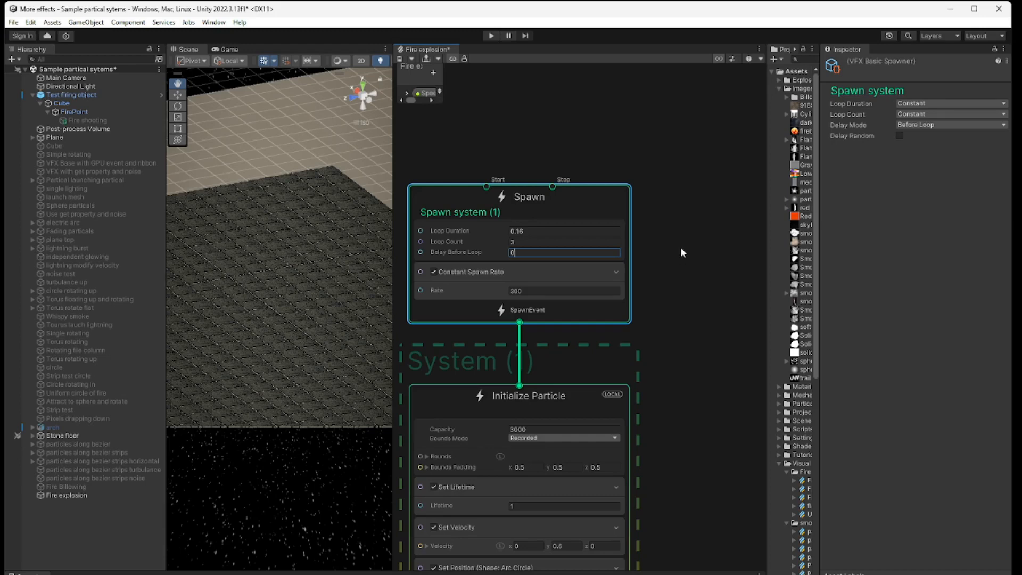
{"action": "left_click", "coordinate": [938, 127]}
{"action": "left_click", "coordinate": [937, 136]}
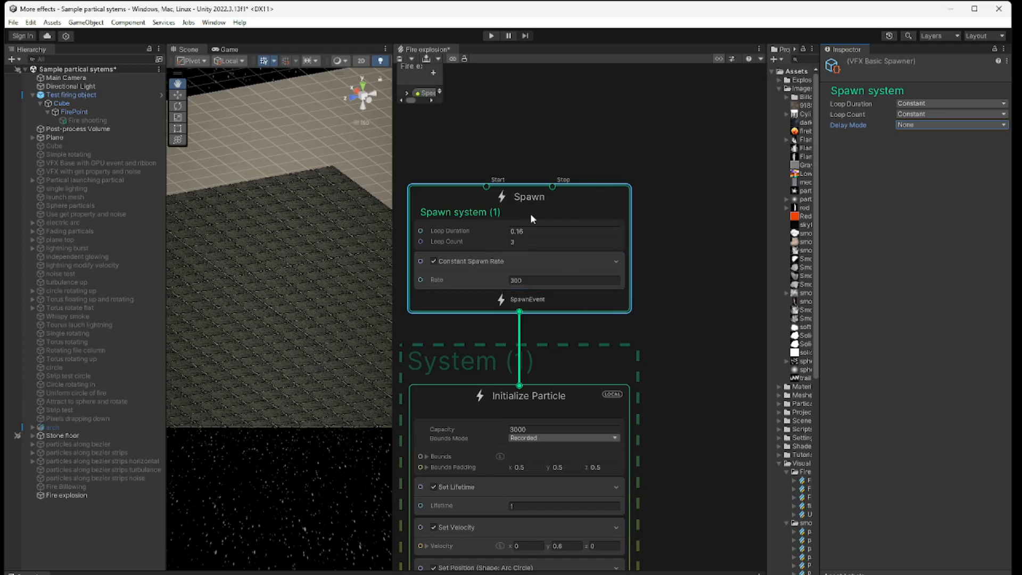
Step: Set the particle Lifetime to 1 in Initialize Particle and select the Set Velocity block to check its direction
{"action": "middle_click_drag", "start_coordinate": [689, 380], "coordinate": [709, 193]}
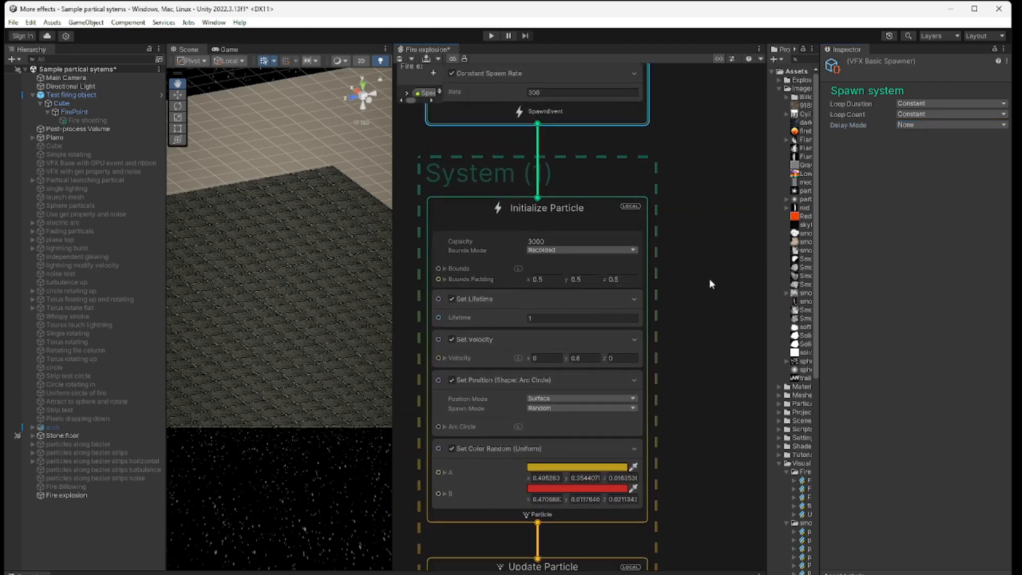
{"action": "left_click", "coordinate": [552, 319]}
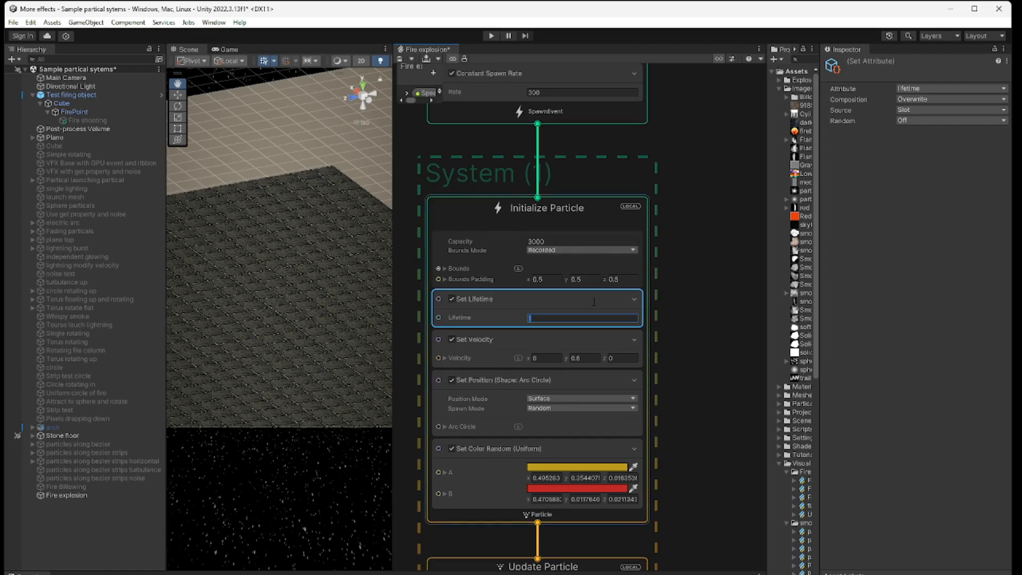
{"action": "type", "text": "1"}
{"action": "left_click", "coordinate": [587, 335]}
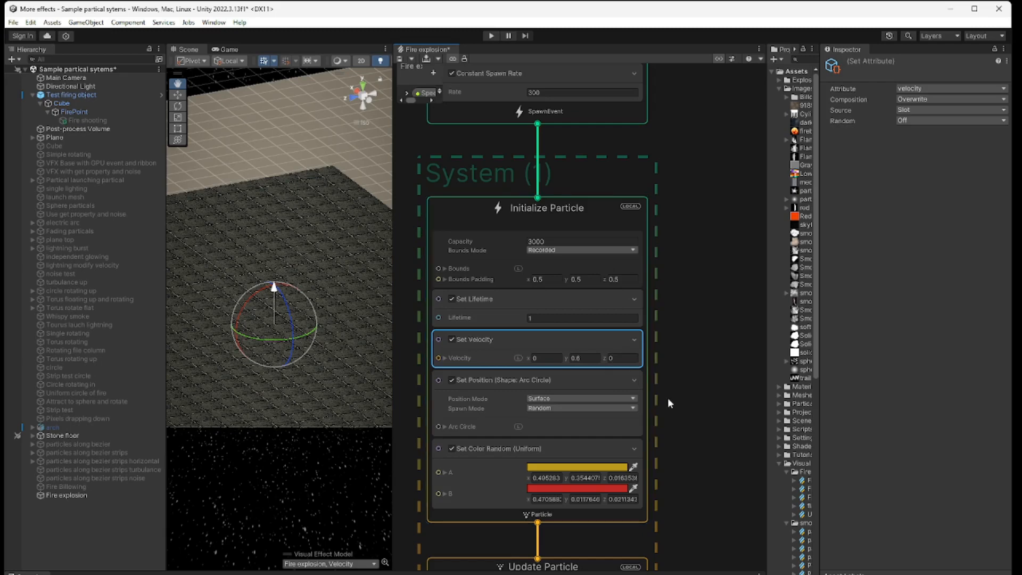
{"action": "middle_click_drag", "start_coordinate": [667, 439], "coordinate": [672, 386]}
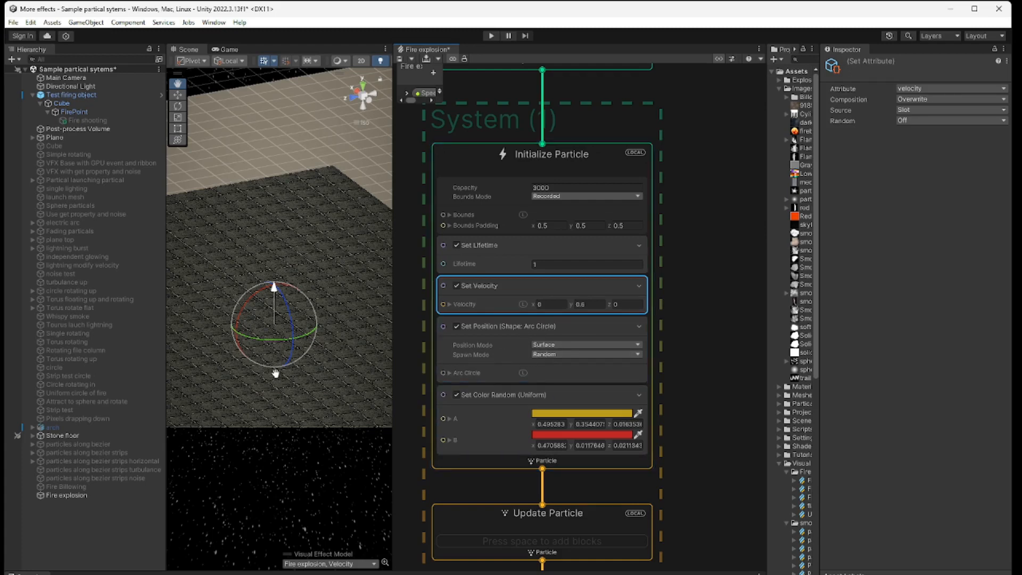
Step: Examine the Set Position block's arc circle gizmo up close in the enlarged scene and select the Fire explosion object
{"action": "left_click", "coordinate": [538, 322]}
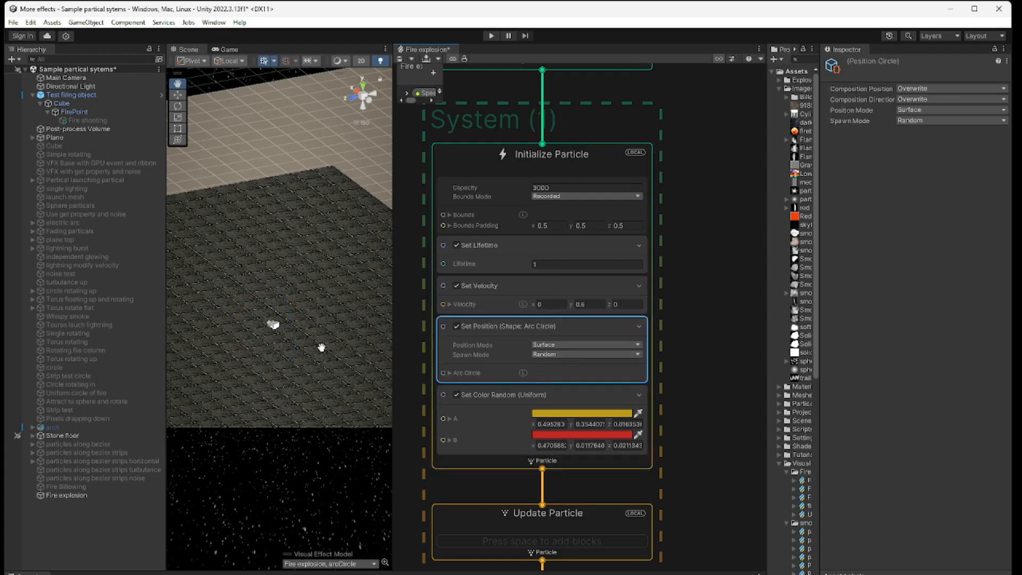
{"action": "left_click_drag", "start_coordinate": [319, 347], "coordinate": [542, 392]}
{"action": "scroll", "coordinate": [400, 365], "scroll_direction": "up", "scroll_amount": 4}
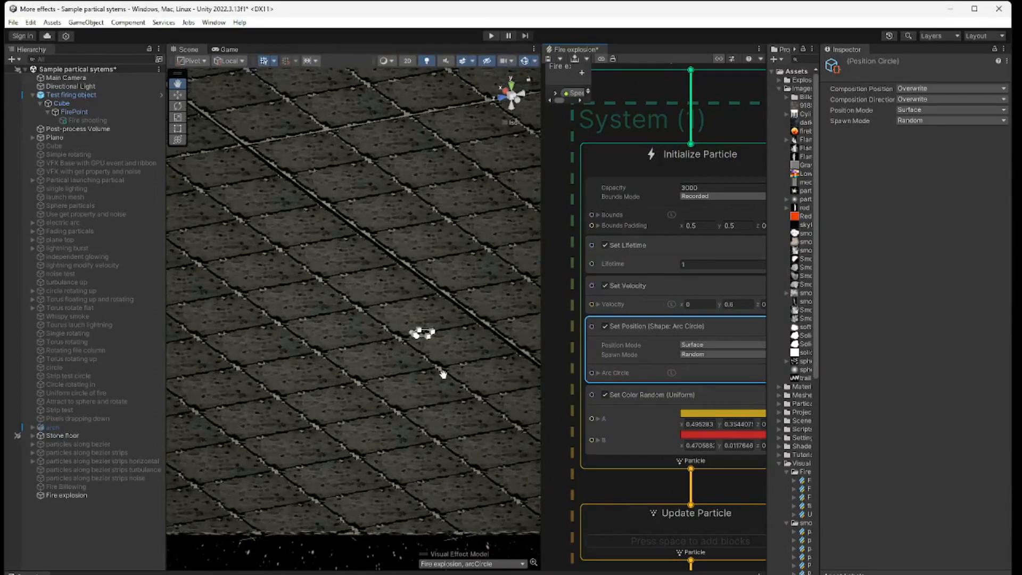
{"action": "scroll", "coordinate": [395, 367], "scroll_direction": "up", "scroll_amount": 2}
{"action": "scroll", "coordinate": [396, 367], "scroll_direction": "up", "scroll_amount": 3}
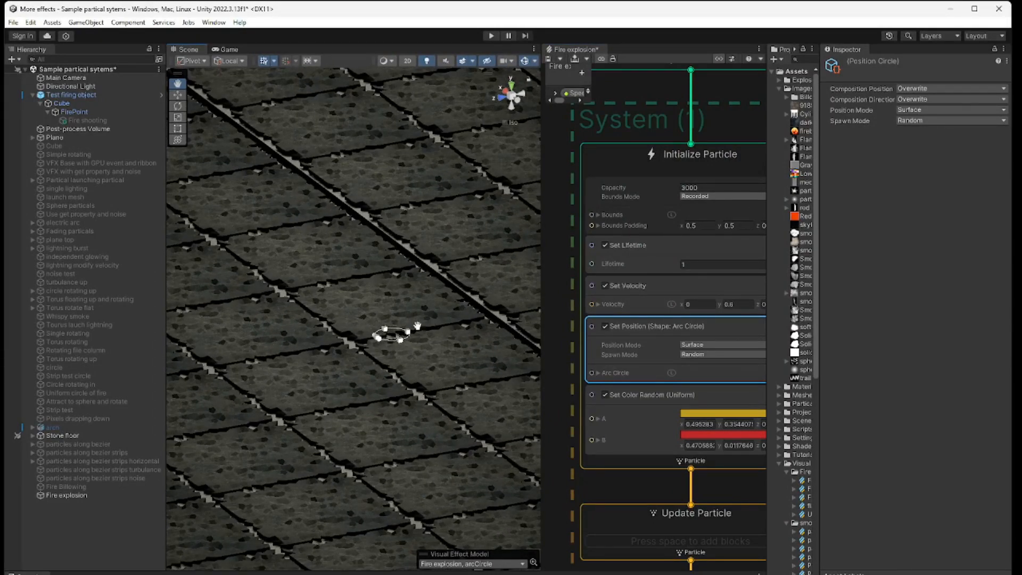
{"action": "left_click", "coordinate": [81, 495]}
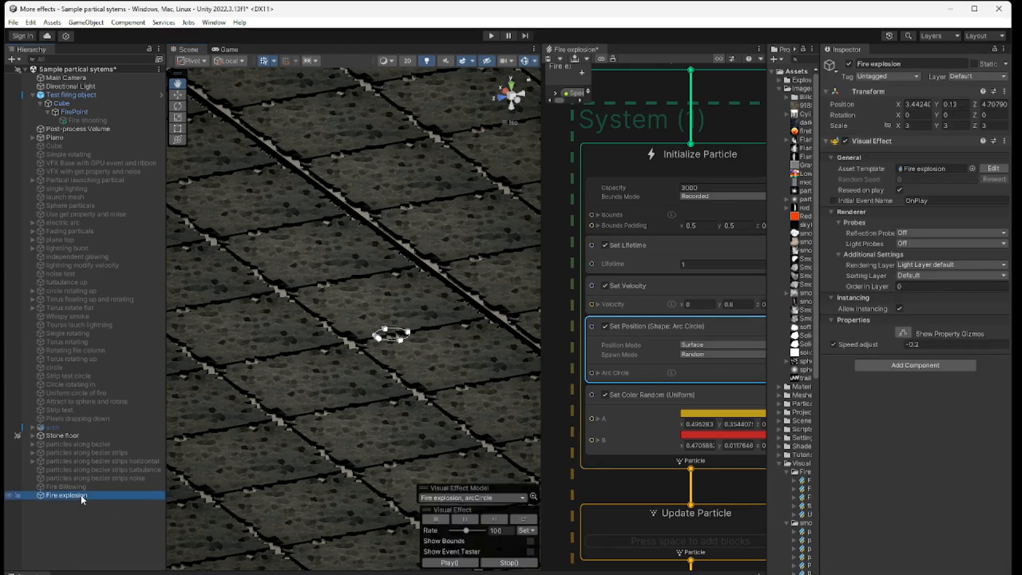
Step: Play the Fire explosion effect and enlarge the arc circle by its radius handle in the scene
{"action": "left_click", "coordinate": [447, 563]}
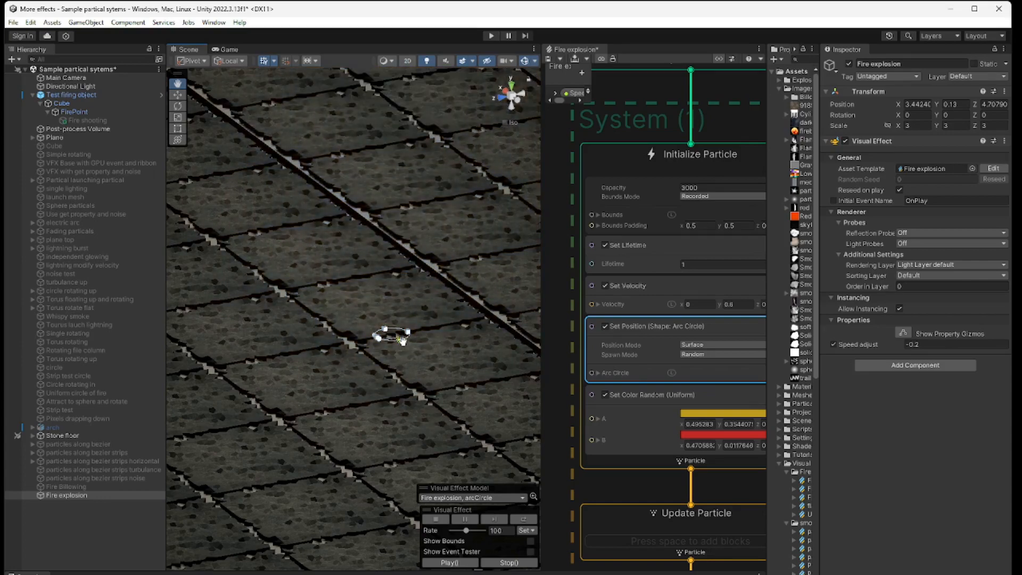
{"action": "left_click_drag", "start_coordinate": [403, 340], "coordinate": [415, 351]}
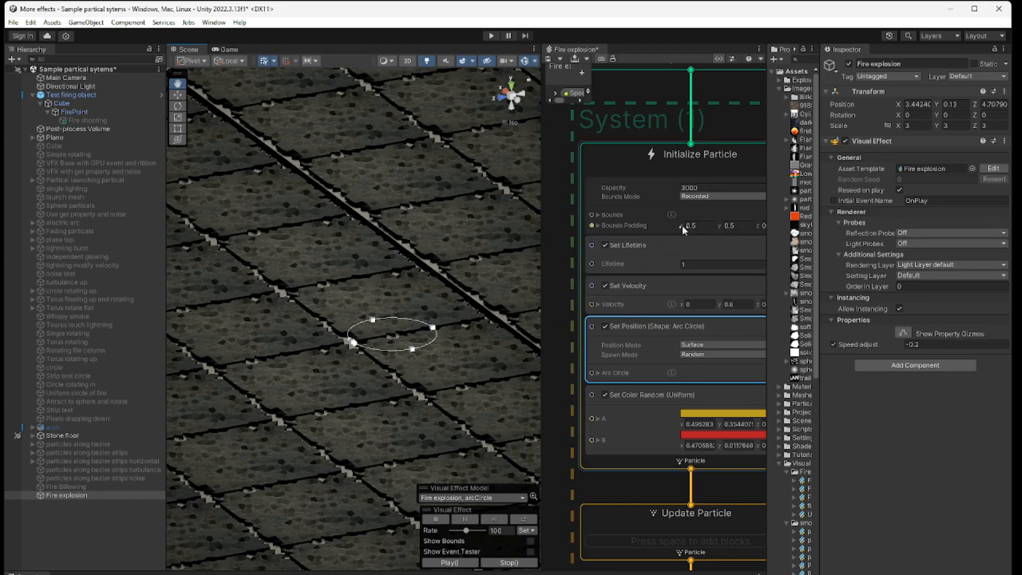
Step: Try a Constant Spawn Rate of 600 in Spawn system (1), and return the rate to 300
{"action": "middle_click_drag", "start_coordinate": [677, 237], "coordinate": [669, 357]}
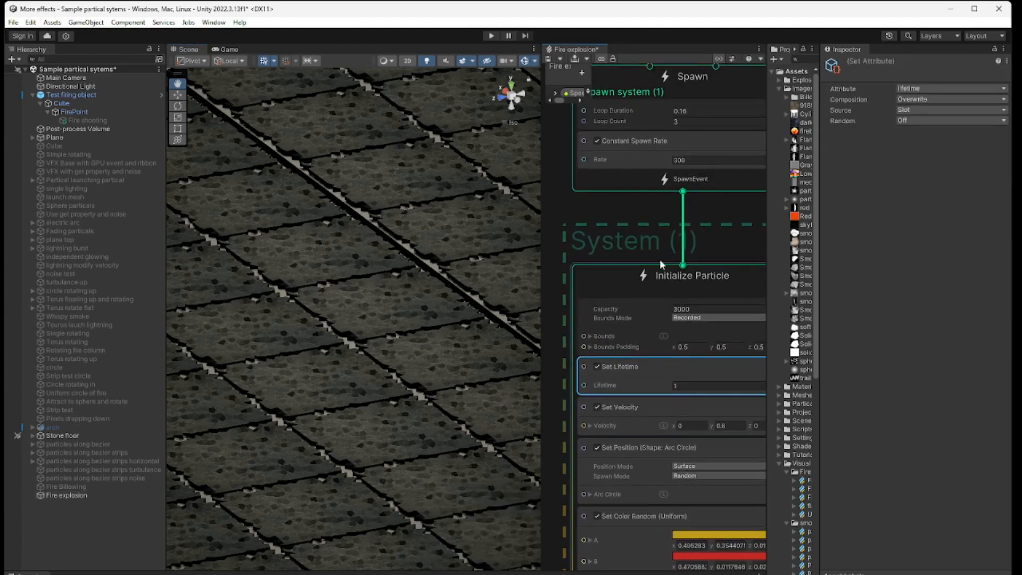
{"action": "left_click", "coordinate": [697, 159]}
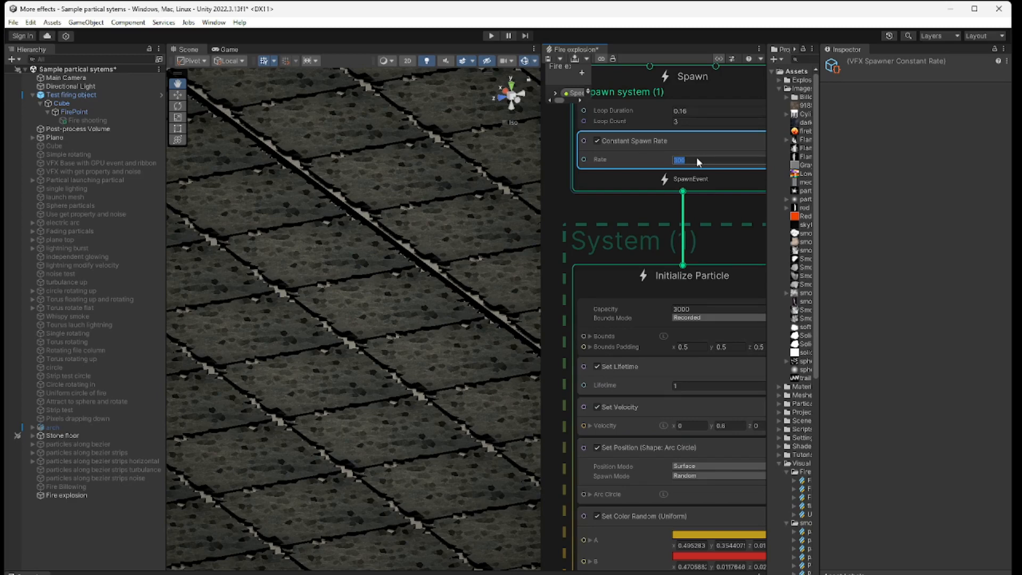
{"action": "type", "text": "600"}
{"action": "key", "text": "BackSpace"}
{"action": "key", "text": "BackSpace"}
{"action": "key", "text": "BackSpace"}
{"action": "type", "text": "300"}
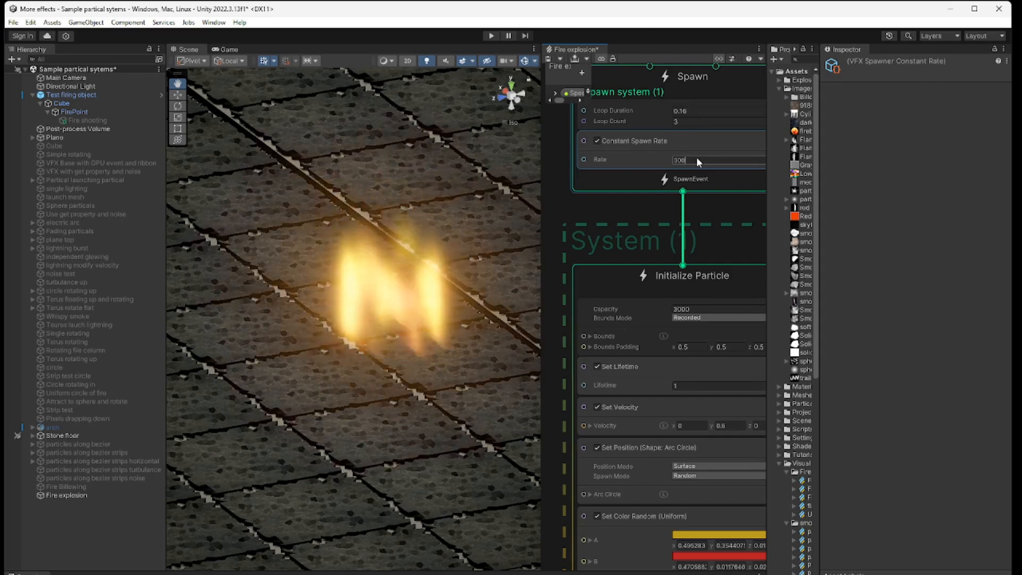
Step: Undo the arc circle enlargement and select the Set Position block to check the circle in the scene
{"action": "key", "text": "ctrl+z"}
{"action": "key", "text": "ctrl+z"}
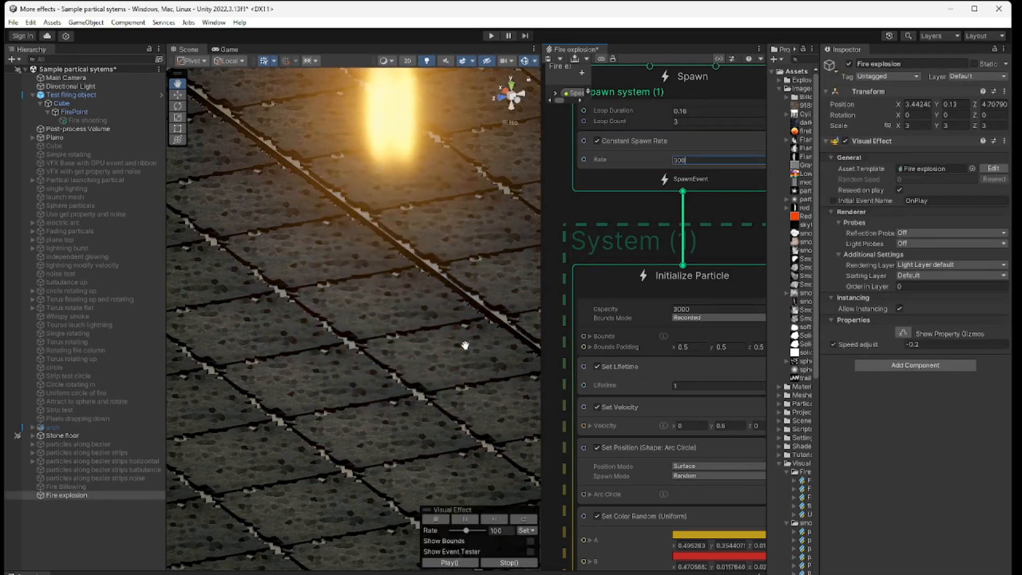
{"action": "left_click", "coordinate": [641, 444]}
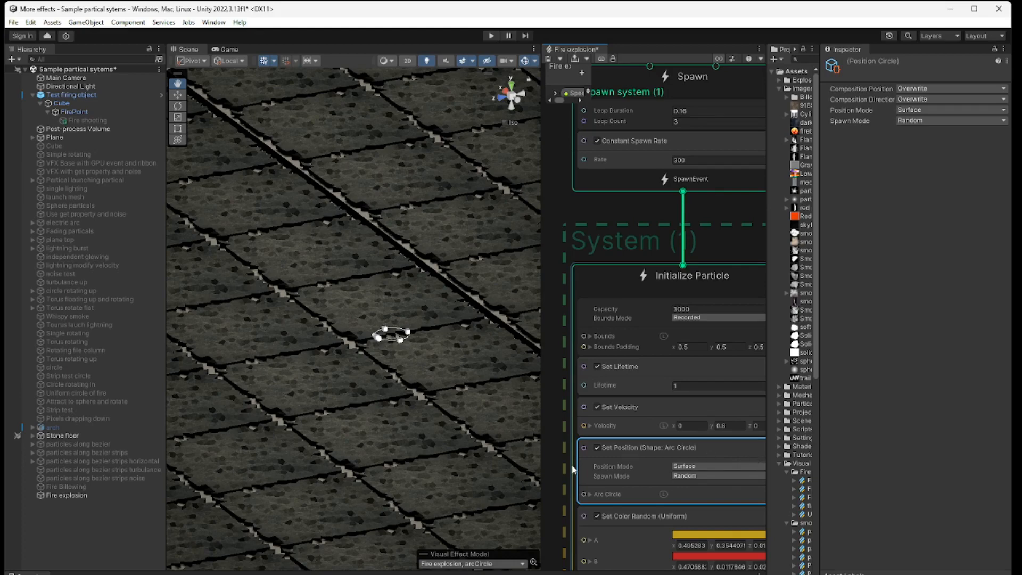
Step: Widen the graph view and examine System (1) from its Spawn context down to Output Particle Quad
{"action": "left_click_drag", "start_coordinate": [541, 459], "coordinate": [454, 459]}
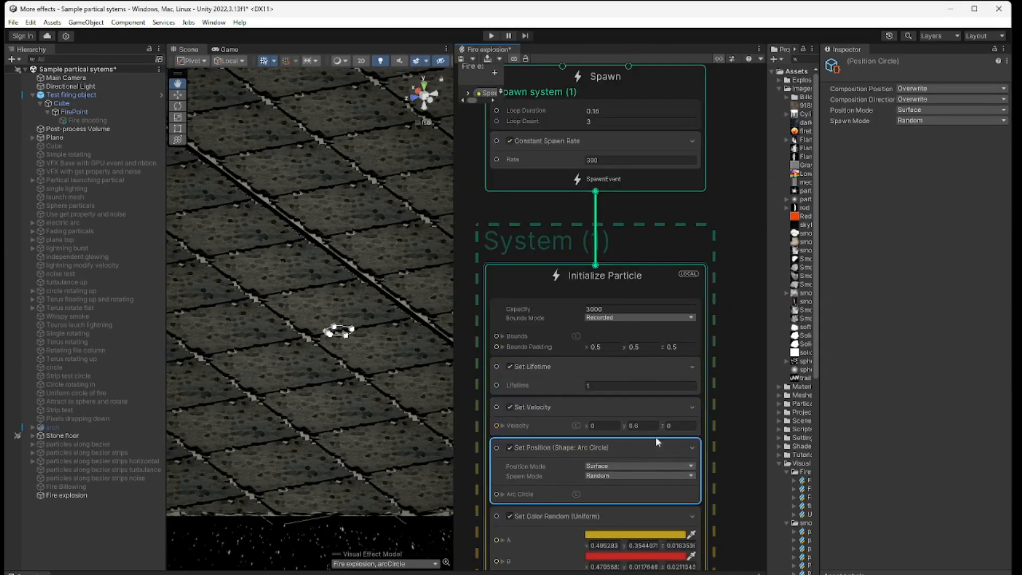
{"action": "middle_click_drag", "start_coordinate": [737, 432], "coordinate": [744, 253]}
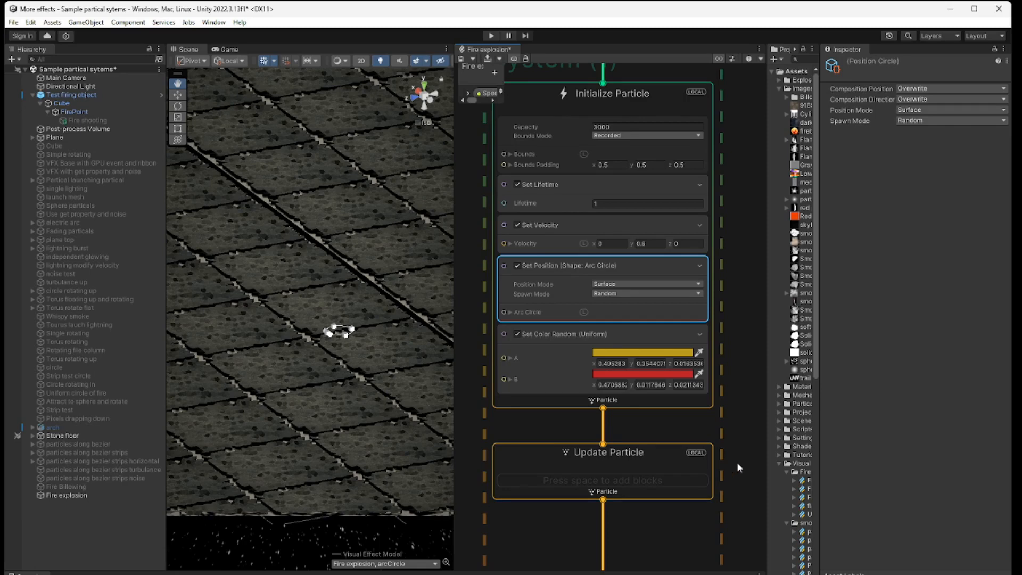
{"action": "middle_click_drag", "start_coordinate": [733, 458], "coordinate": [732, 276]}
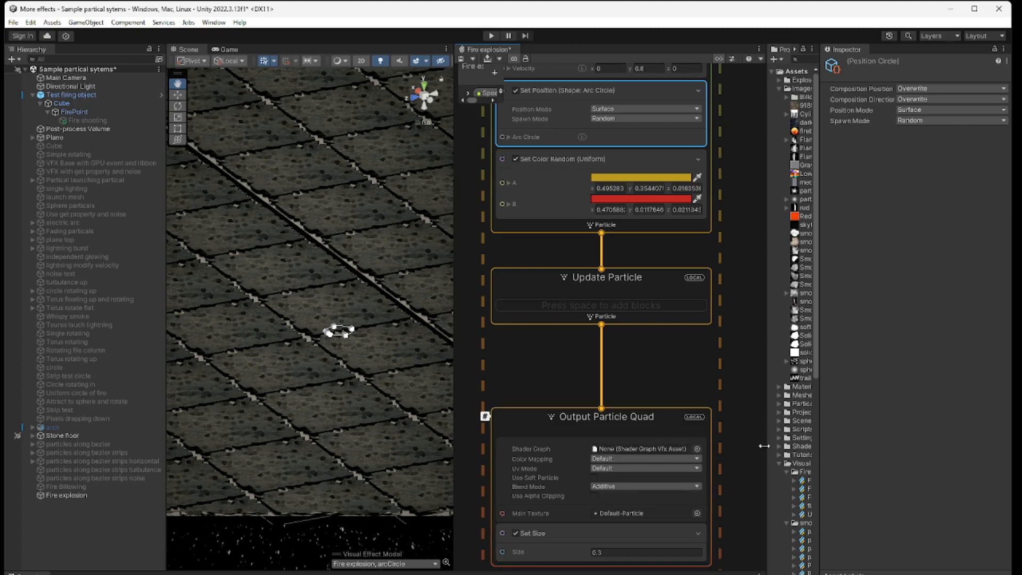
{"action": "left_click_drag", "start_coordinate": [765, 446], "coordinate": [759, 366]}
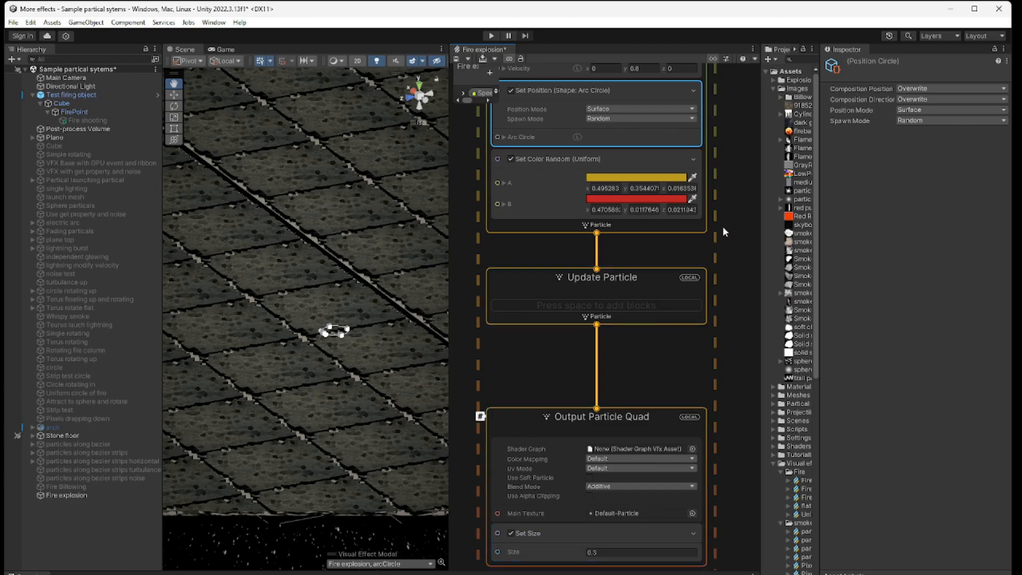
{"action": "middle_click_drag", "start_coordinate": [723, 226], "coordinate": [724, 436]}
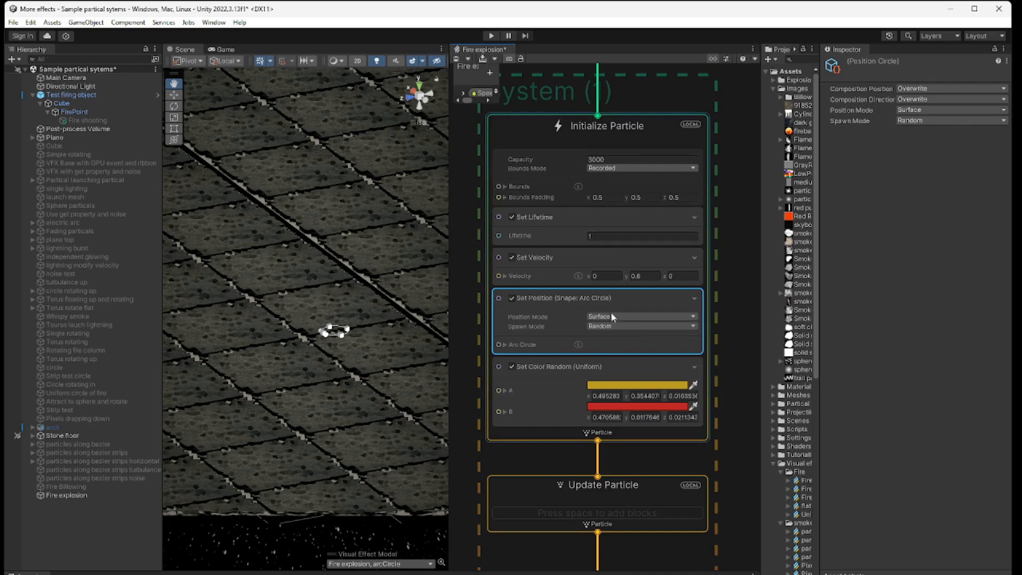
{"action": "middle_click_drag", "start_coordinate": [741, 301], "coordinate": [764, 541]}
{"action": "scroll", "coordinate": [765, 538], "scroll_direction": "down", "scroll_amount": 1}
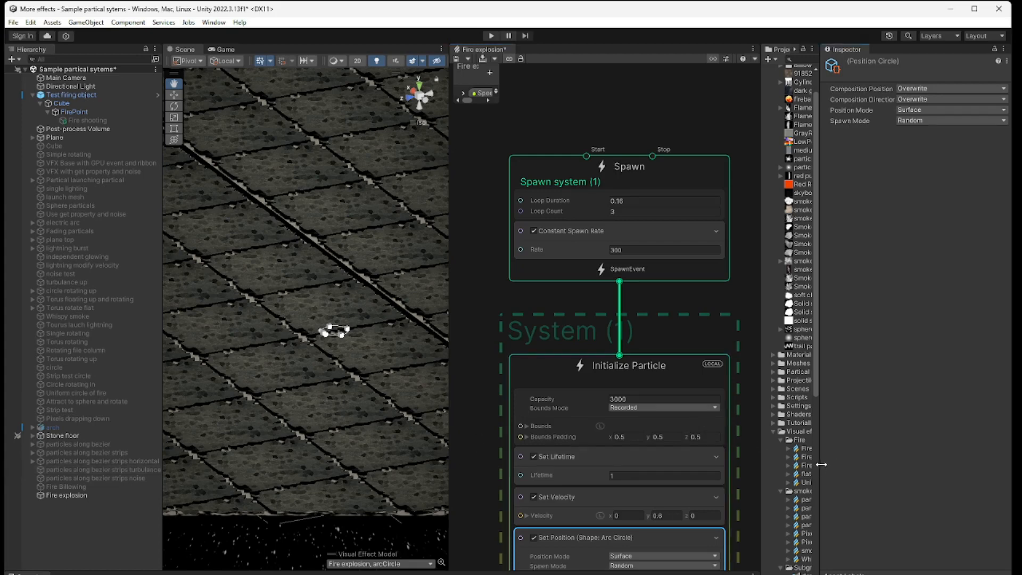
Step: Widen the Project window and set the Constant Spawn Rate of the Spawn system with the 0.1 delay before loop to 300
{"action": "left_click_drag", "start_coordinate": [822, 464], "coordinate": [959, 463]}
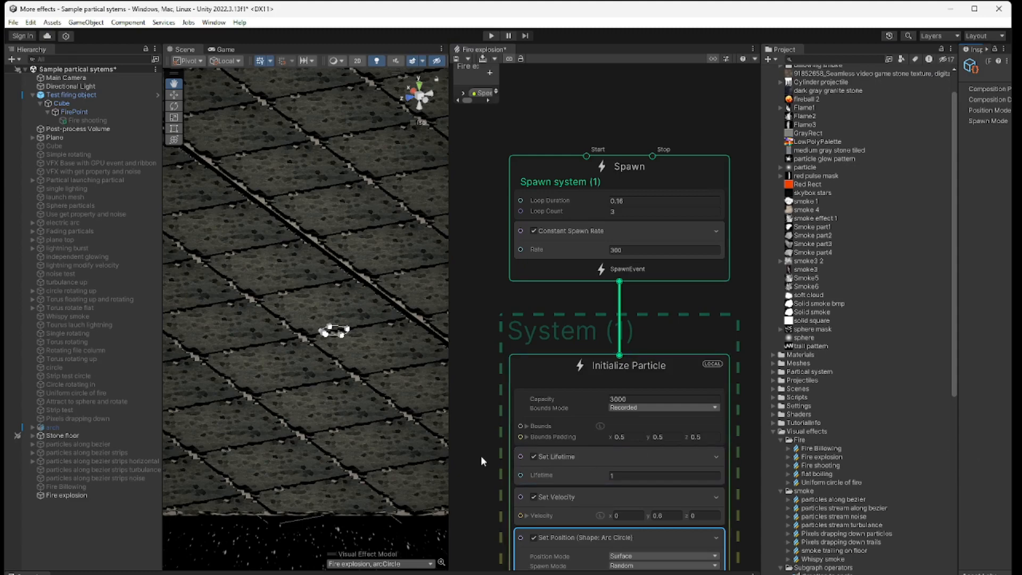
{"action": "middle_click_drag", "start_coordinate": [481, 455], "coordinate": [669, 382]}
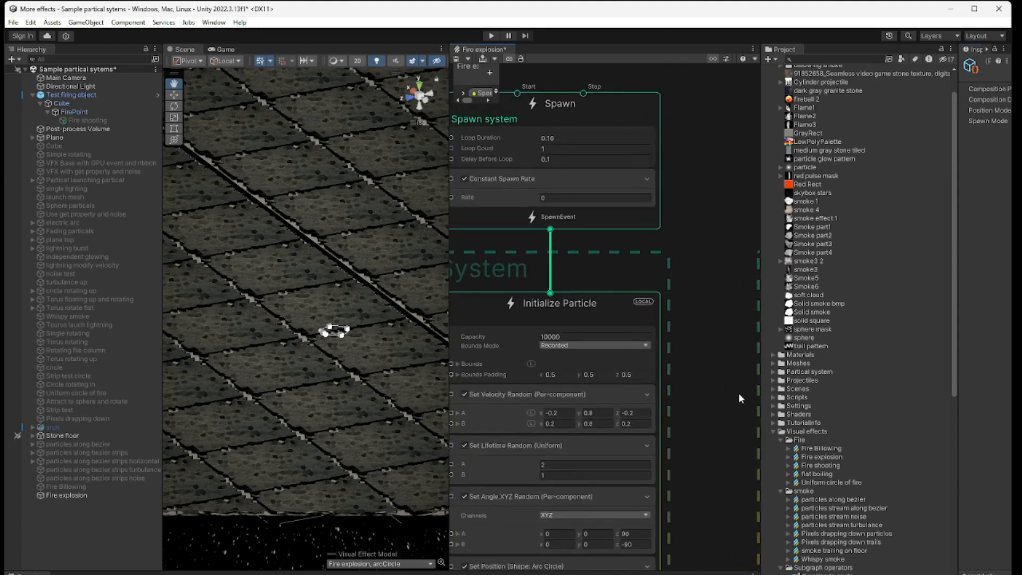
{"action": "middle_click_drag", "start_coordinate": [739, 394], "coordinate": [774, 448]}
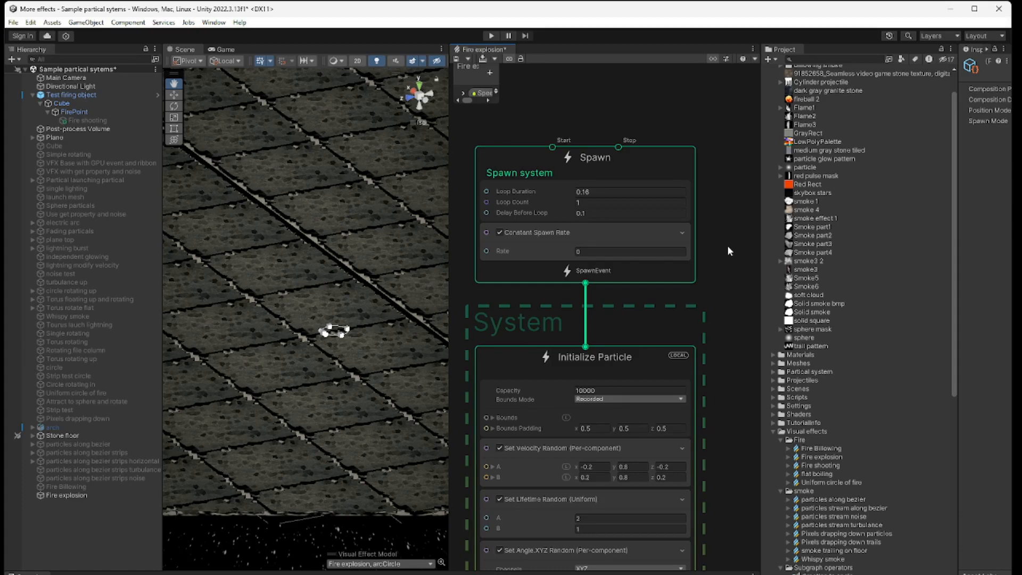
{"action": "left_click", "coordinate": [607, 198]}
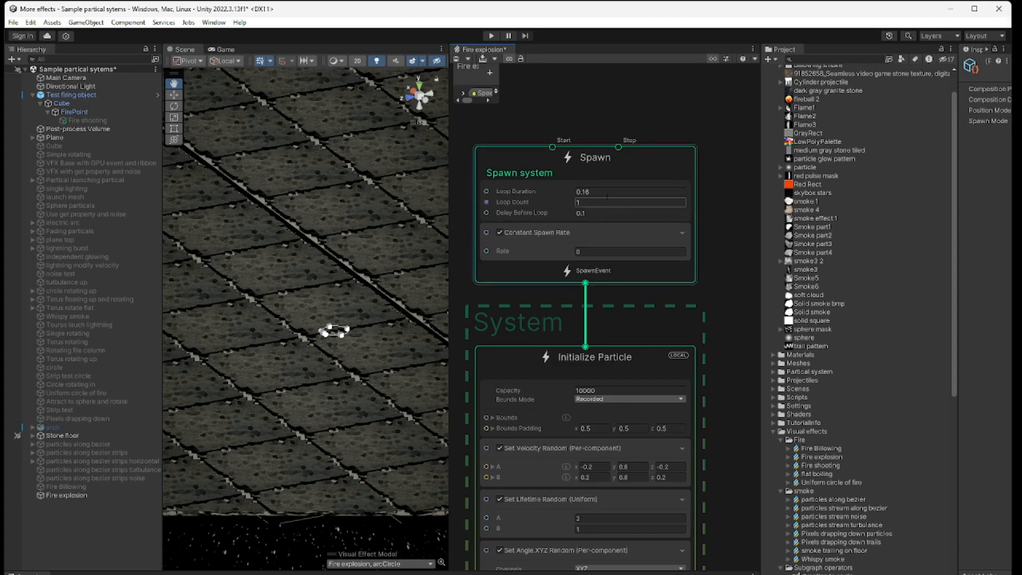
{"action": "left_click", "coordinate": [602, 202]}
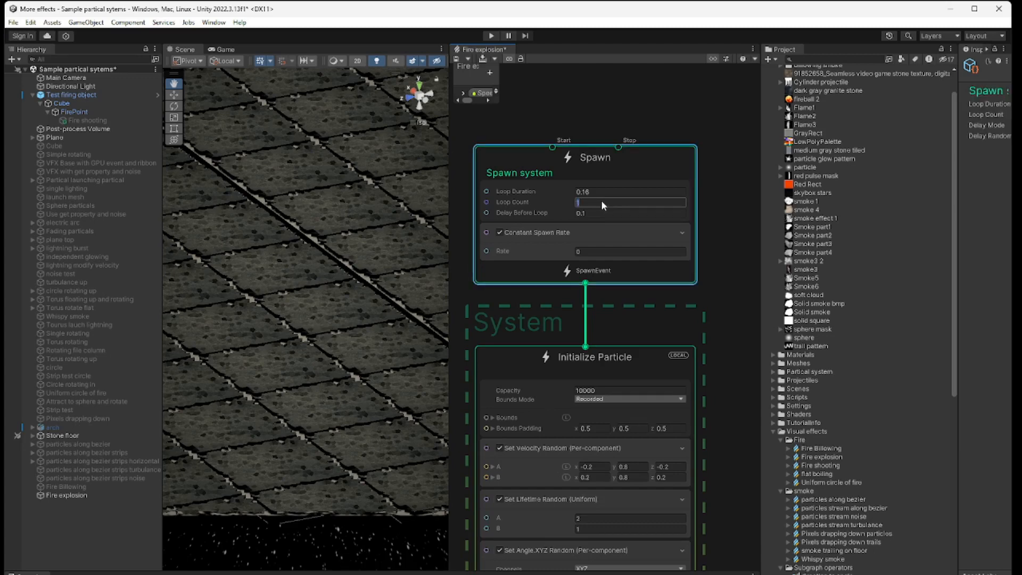
{"action": "left_click", "coordinate": [609, 250]}
{"action": "type", "text": "300"}
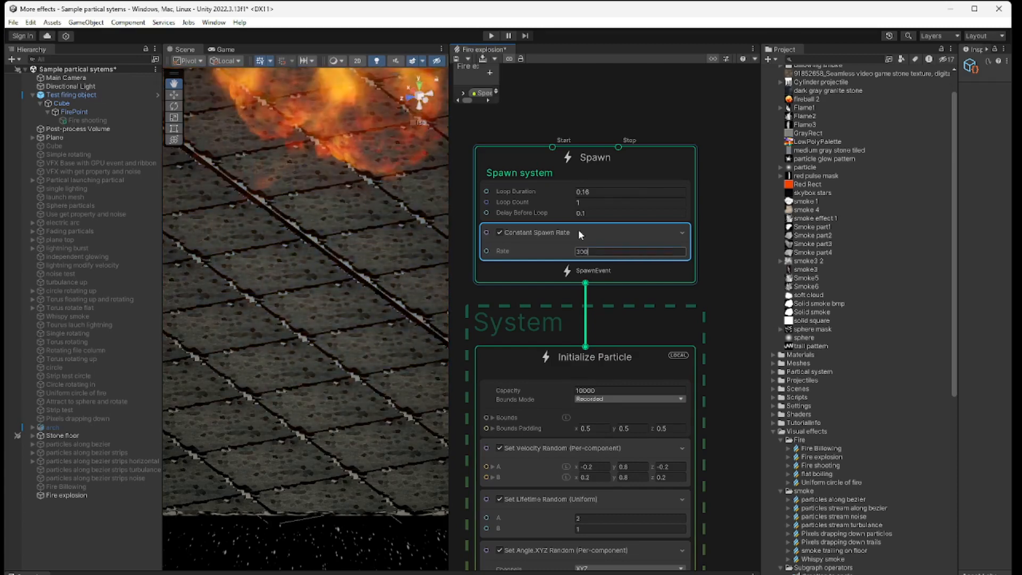
Step: Examine the first System's Initialize Particle blocks and view its Set Position arc circle in the scene from different angles
{"action": "left_click_drag", "start_coordinate": [310, 303], "coordinate": [327, 428]}
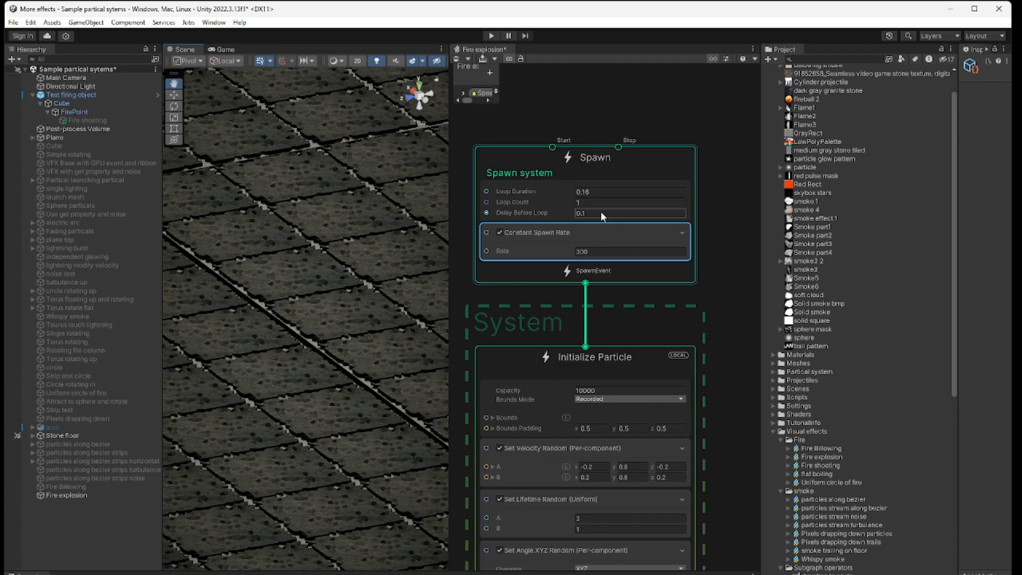
{"action": "left_click", "coordinate": [660, 300]}
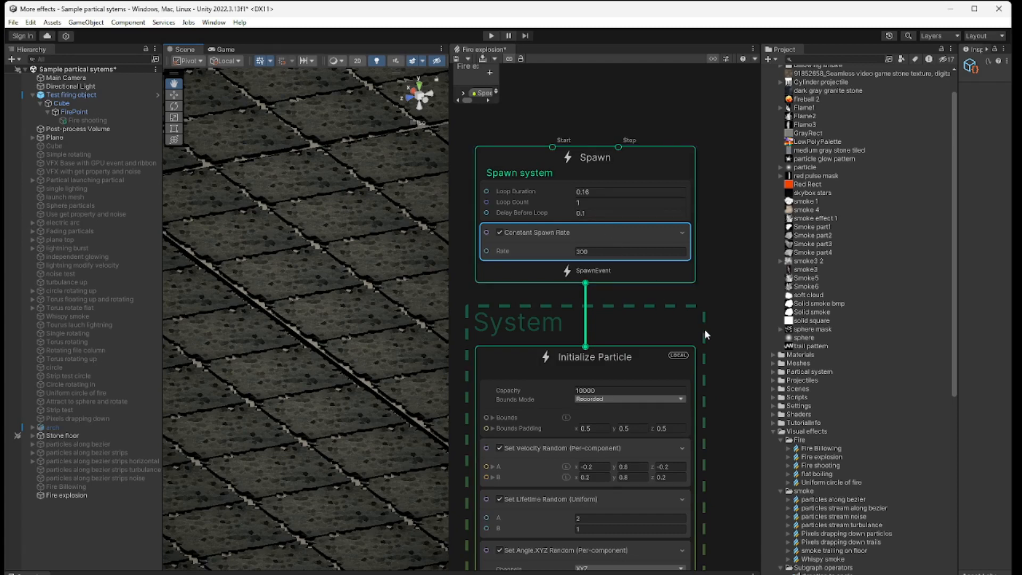
{"action": "middle_click_drag", "start_coordinate": [734, 372], "coordinate": [744, 201]}
{"action": "middle_click_drag", "start_coordinate": [751, 303], "coordinate": [751, 240]}
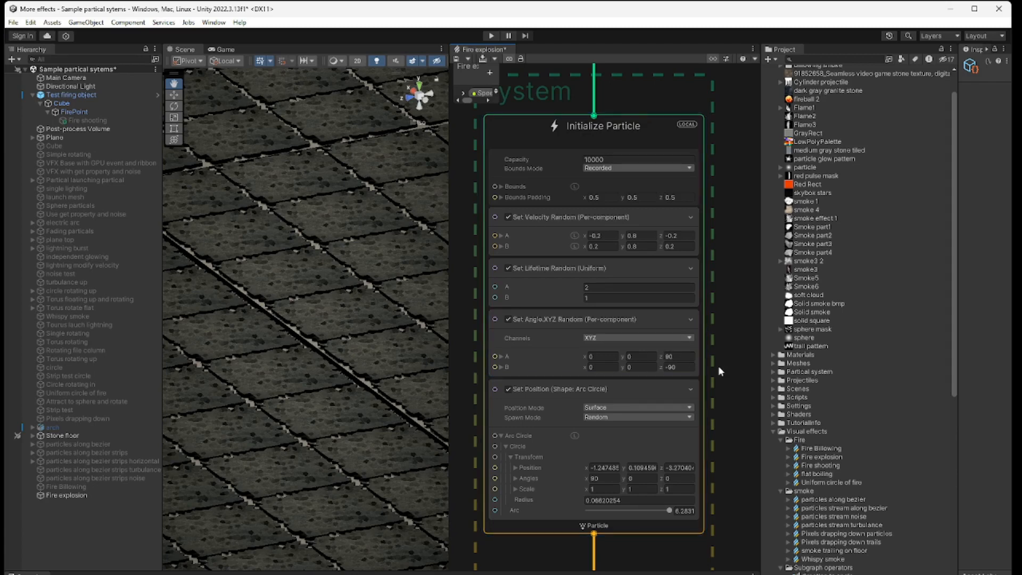
{"action": "middle_click_drag", "start_coordinate": [718, 429], "coordinate": [718, 347]}
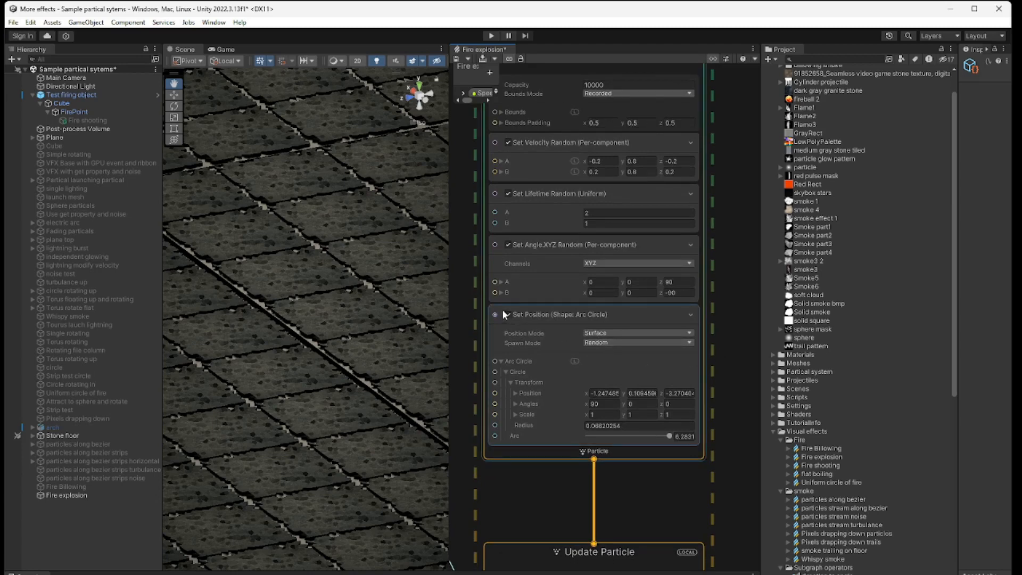
{"action": "left_click", "coordinate": [589, 314]}
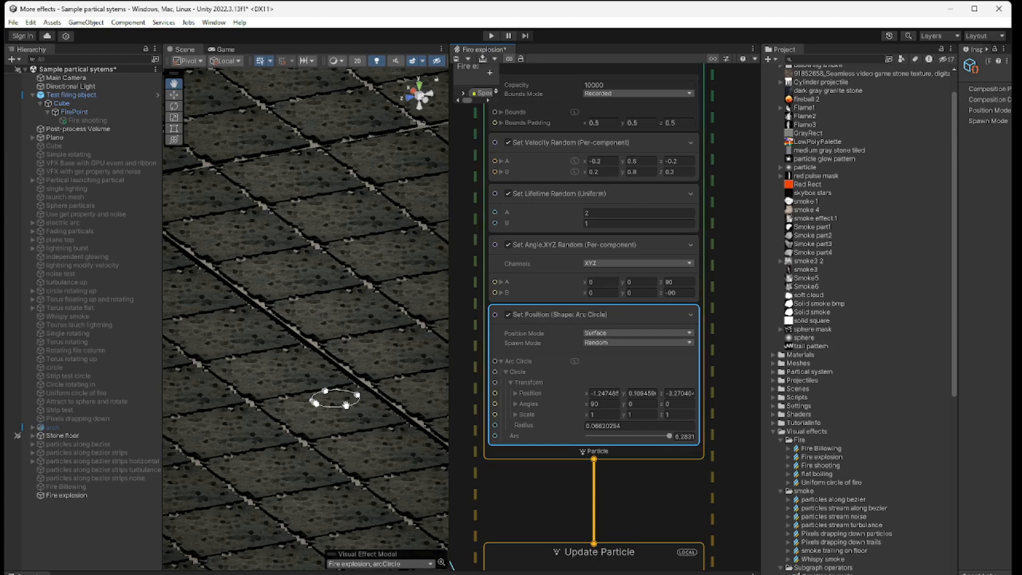
{"action": "left_click_drag", "start_coordinate": [345, 447], "coordinate": [345, 441]}
{"action": "right_click_drag", "start_coordinate": [345, 441], "coordinate": [346, 395]}
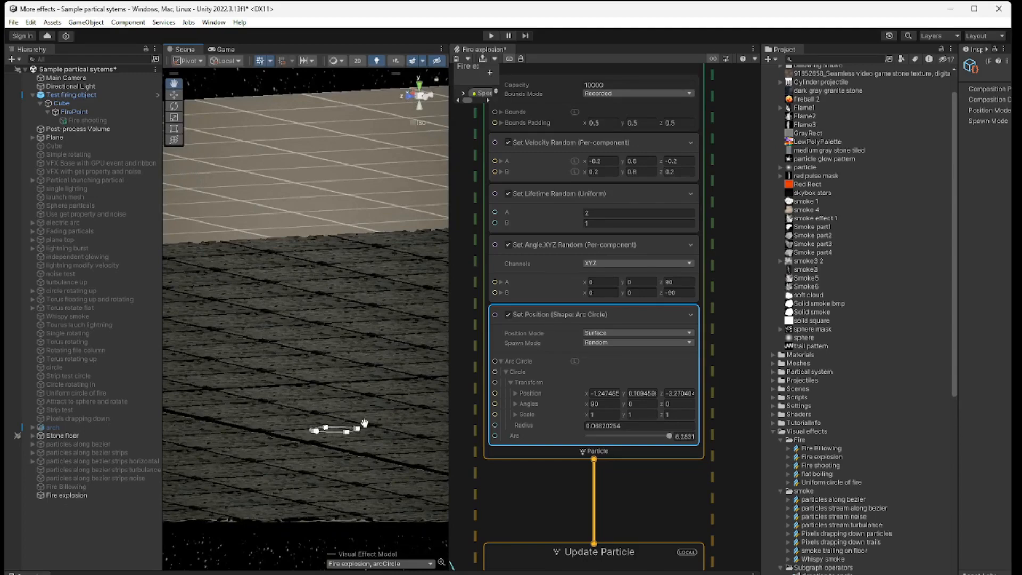
{"action": "left_click_drag", "start_coordinate": [365, 423], "coordinate": [361, 456]}
{"action": "right_click_drag", "start_coordinate": [361, 456], "coordinate": [362, 491]}
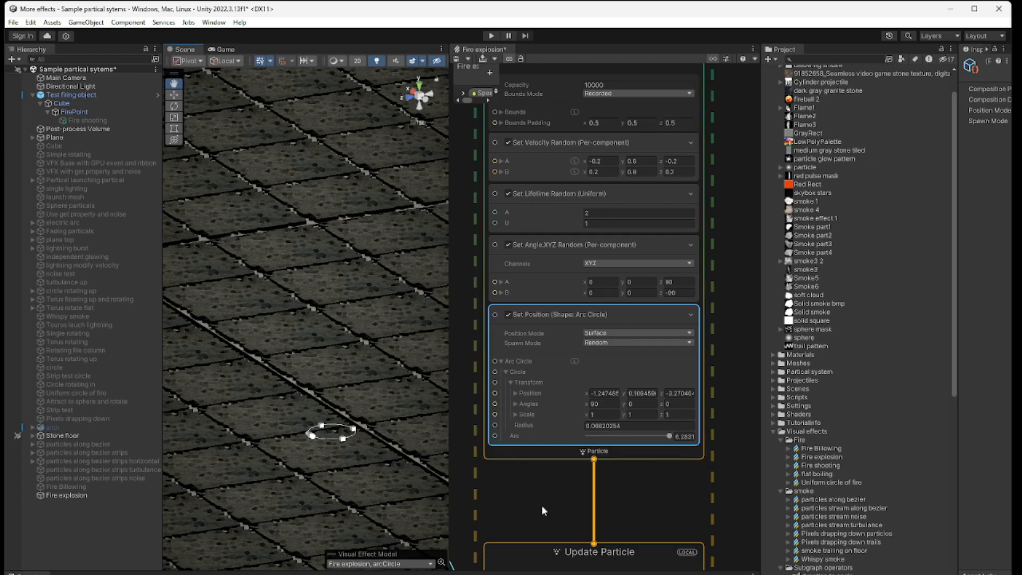
Step: Widen the graph view and move the Speed adjust node closer to the Divide node that feeds Add Velocity's Y input
{"action": "middle_click_drag", "start_coordinate": [542, 506], "coordinate": [587, 301]}
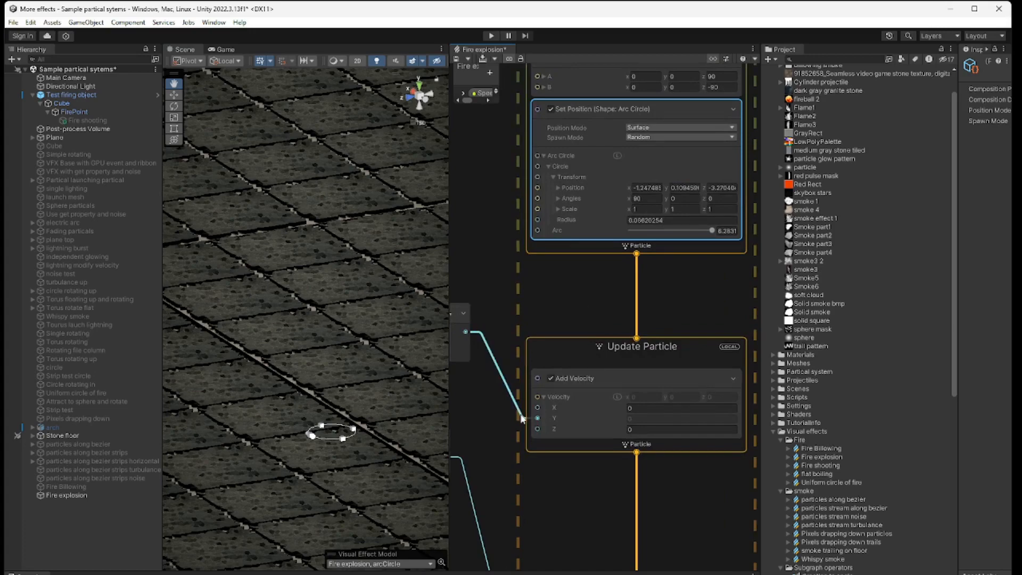
{"action": "middle_click_drag", "start_coordinate": [554, 486], "coordinate": [582, 486]}
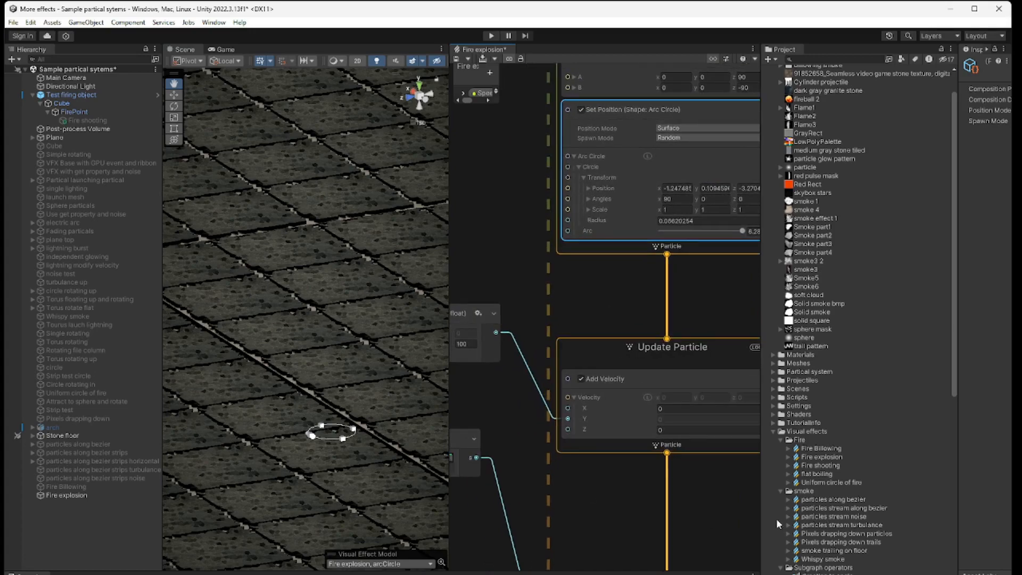
{"action": "left_click_drag", "start_coordinate": [760, 515], "coordinate": [905, 513]}
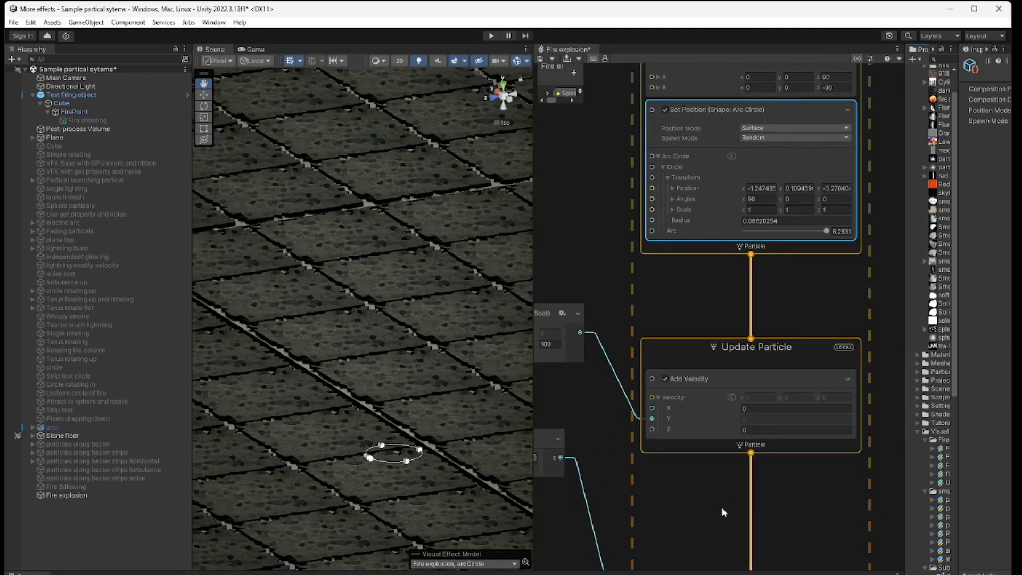
{"action": "middle_click_drag", "start_coordinate": [721, 507], "coordinate": [783, 509]}
{"action": "scroll", "coordinate": [784, 509], "scroll_direction": "down", "scroll_amount": 1}
{"action": "scroll", "coordinate": [691, 470], "scroll_direction": "down", "scroll_amount": 2}
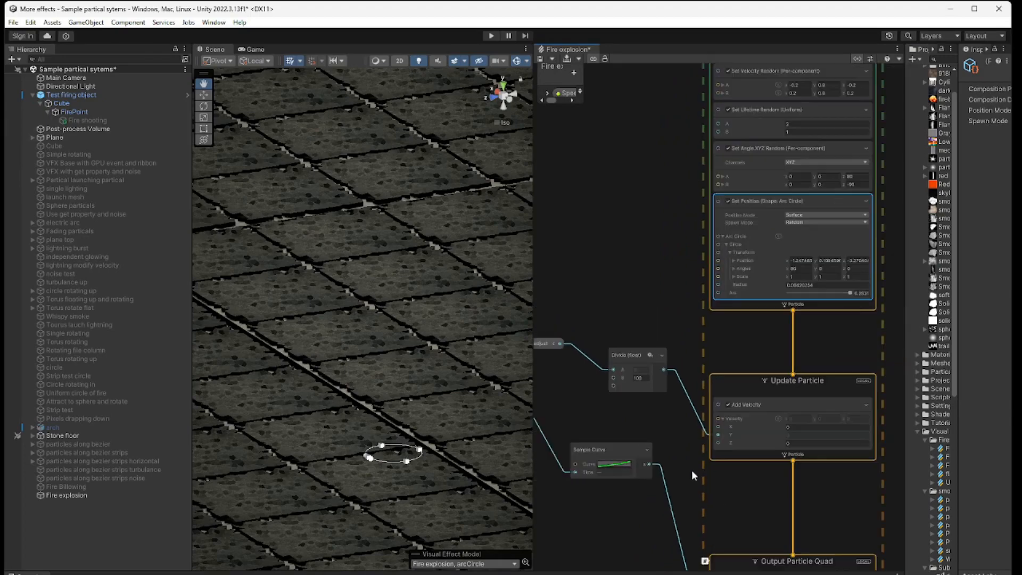
{"action": "middle_click_drag", "start_coordinate": [635, 435], "coordinate": [662, 434]}
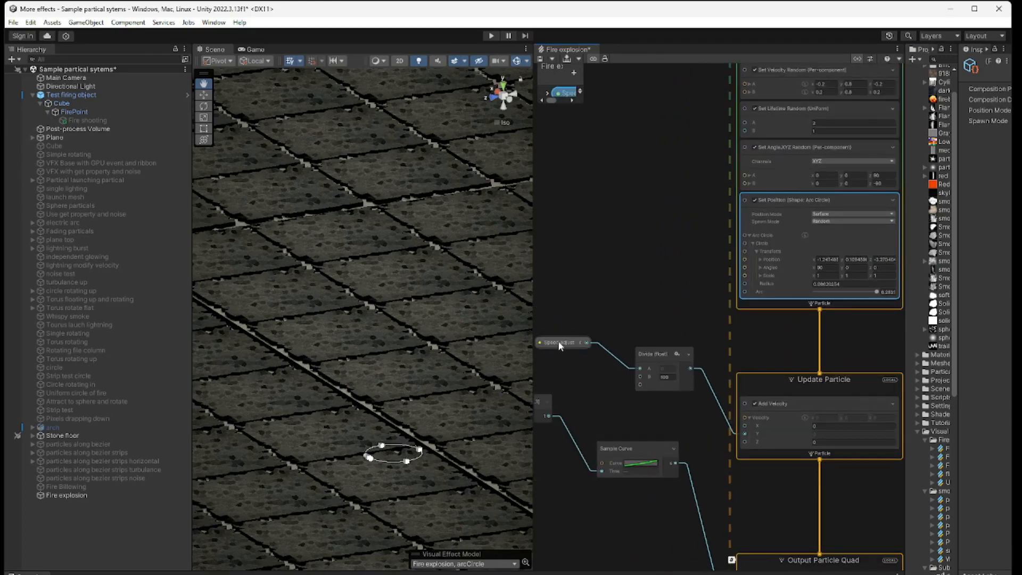
{"action": "left_click_drag", "start_coordinate": [559, 343], "coordinate": [641, 346]}
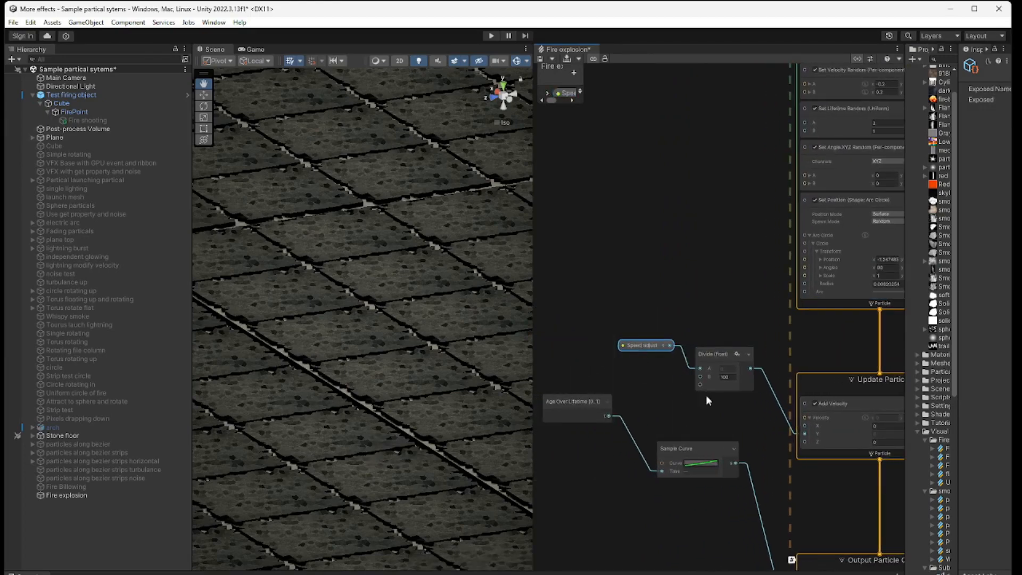
{"action": "middle_click_drag", "start_coordinate": [723, 410], "coordinate": [644, 390]}
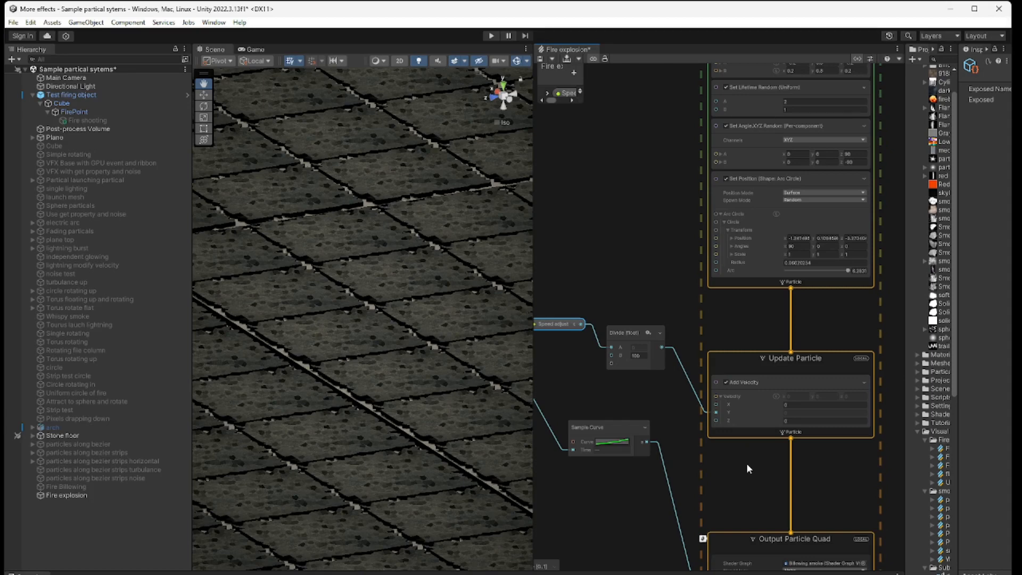
Step: Examine the Output Particle Quad context and the Sample Curve nodes feeding its dissolve amount and color fade inputs
{"action": "middle_click_drag", "start_coordinate": [747, 463], "coordinate": [810, 395]}
{"action": "scroll", "coordinate": [776, 426], "scroll_direction": "down", "scroll_amount": 1}
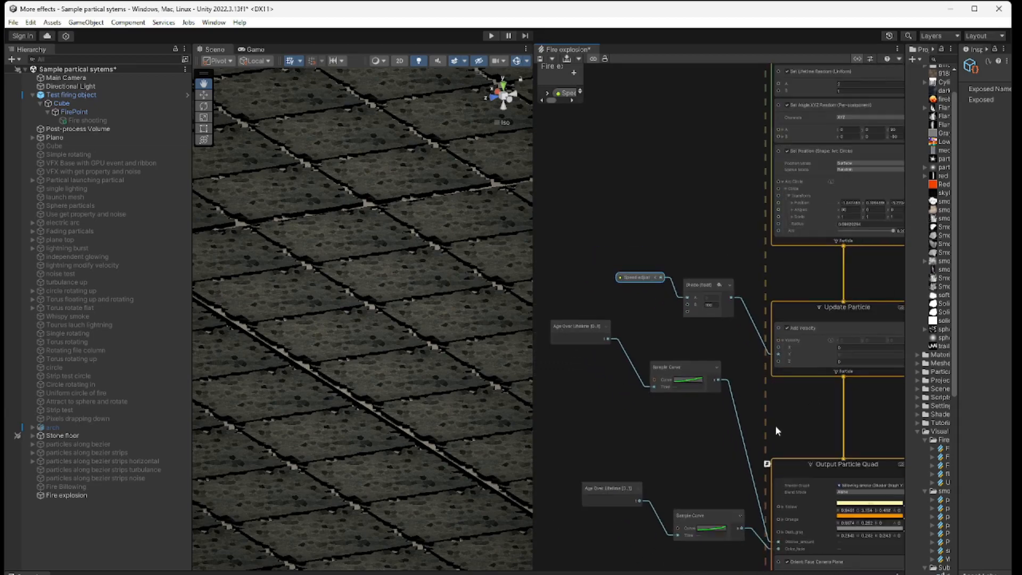
{"action": "middle_click_drag", "start_coordinate": [754, 440], "coordinate": [688, 324]}
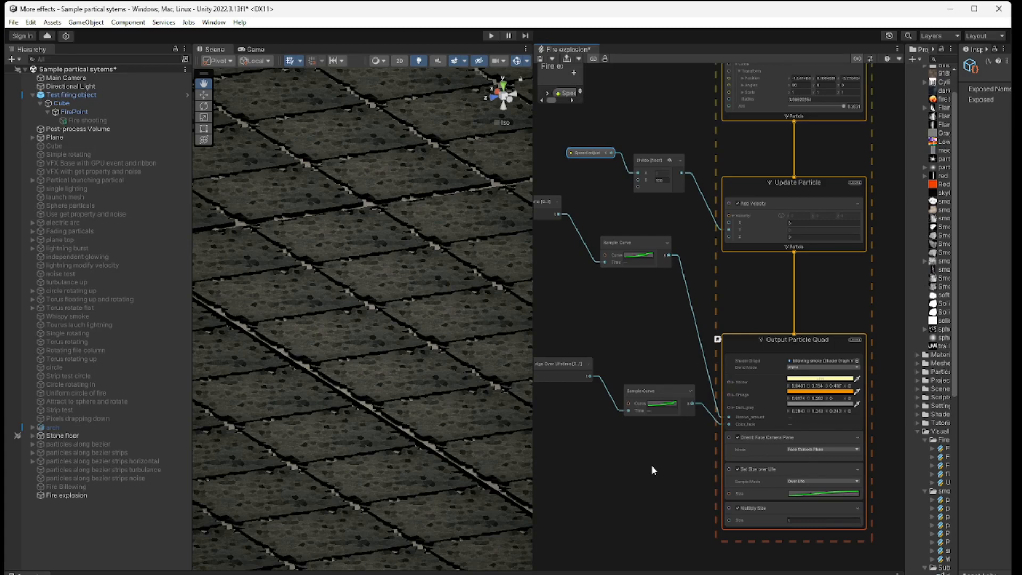
{"action": "scroll", "coordinate": [677, 464], "scroll_direction": "up", "scroll_amount": 4}
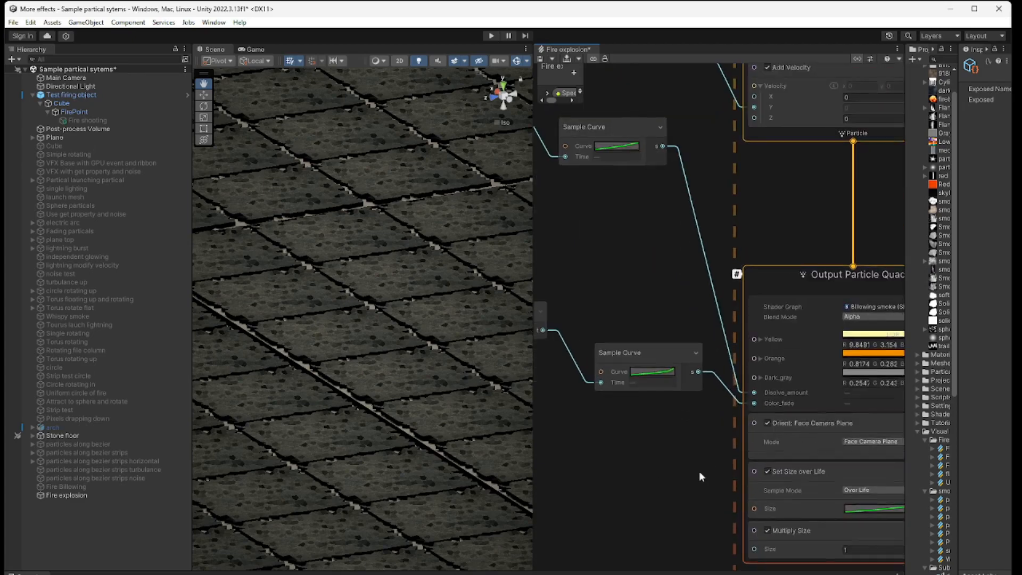
Step: View the size curve of the Set Size over Life block in Output Particle Quad and close the curve window
{"action": "middle_click_drag", "start_coordinate": [699, 471], "coordinate": [621, 443]}
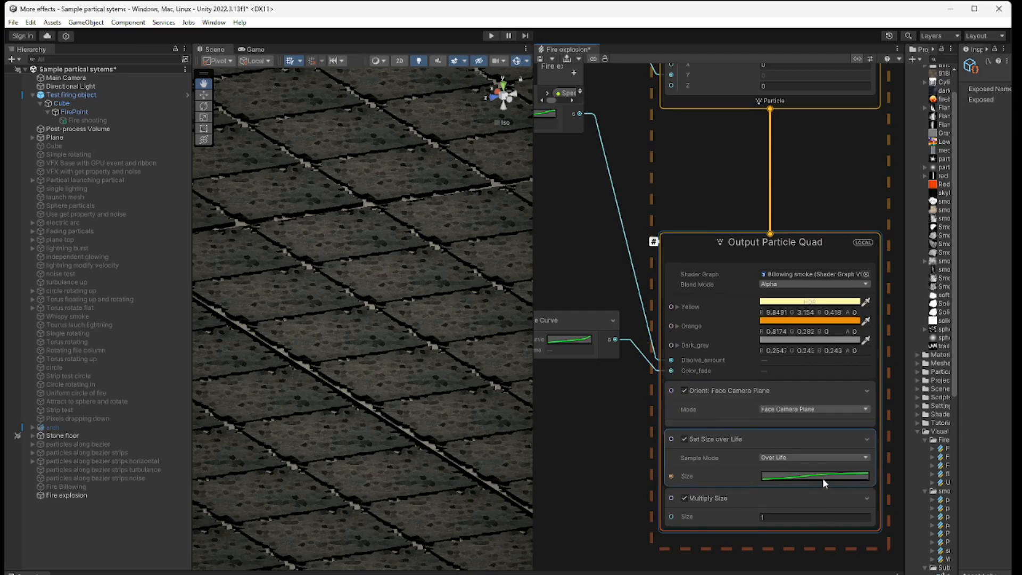
{"action": "left_click", "coordinate": [851, 475]}
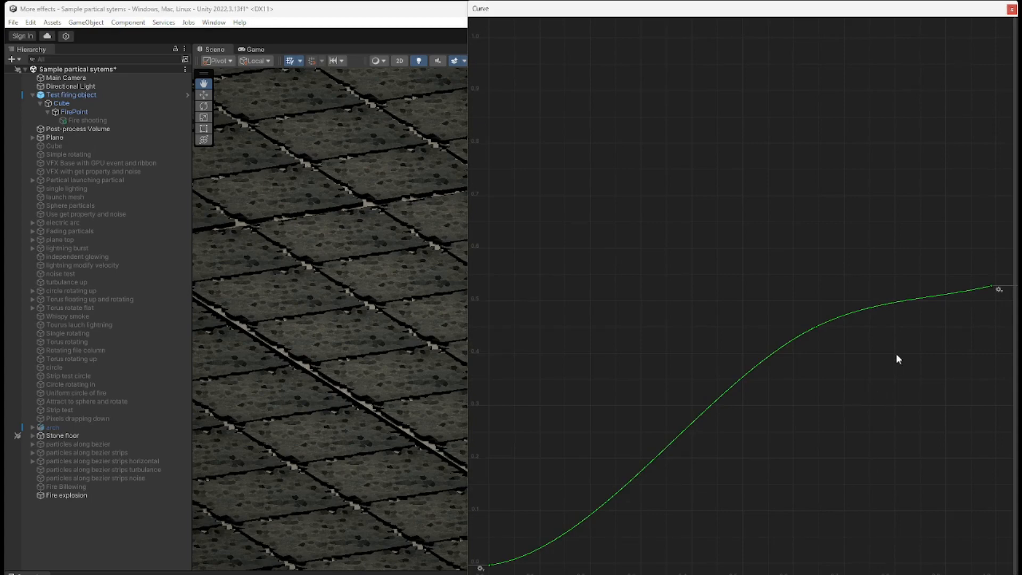
{"action": "left_click", "coordinate": [1011, 9]}
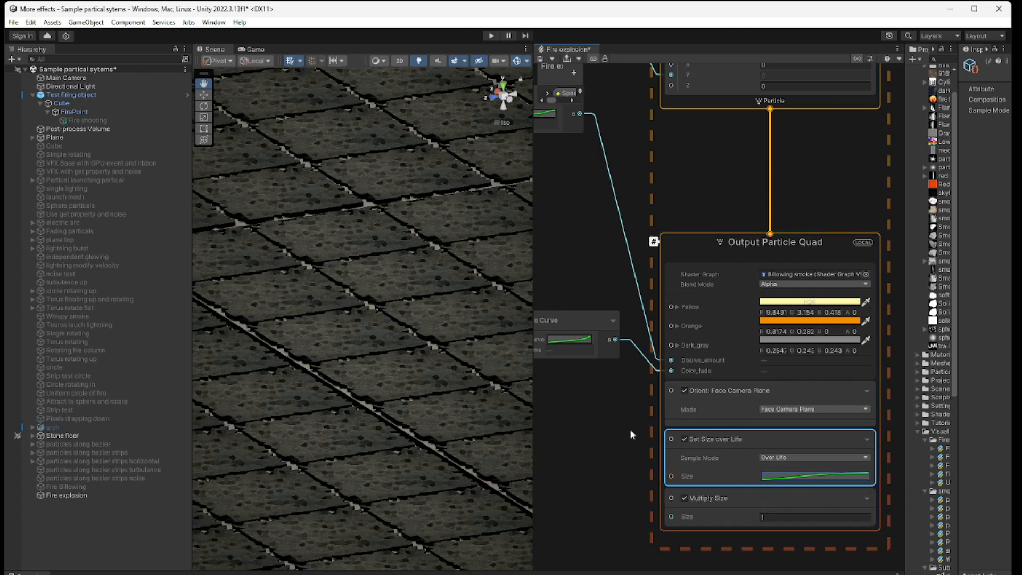
Step: Review the system's Update Particle, Spawn and Initialize Particle settings and the Speed adjust node feeding Divide
{"action": "middle_click_drag", "start_coordinate": [698, 216], "coordinate": [697, 392]}
{"action": "middle_click_drag", "start_coordinate": [692, 349], "coordinate": [699, 552]}
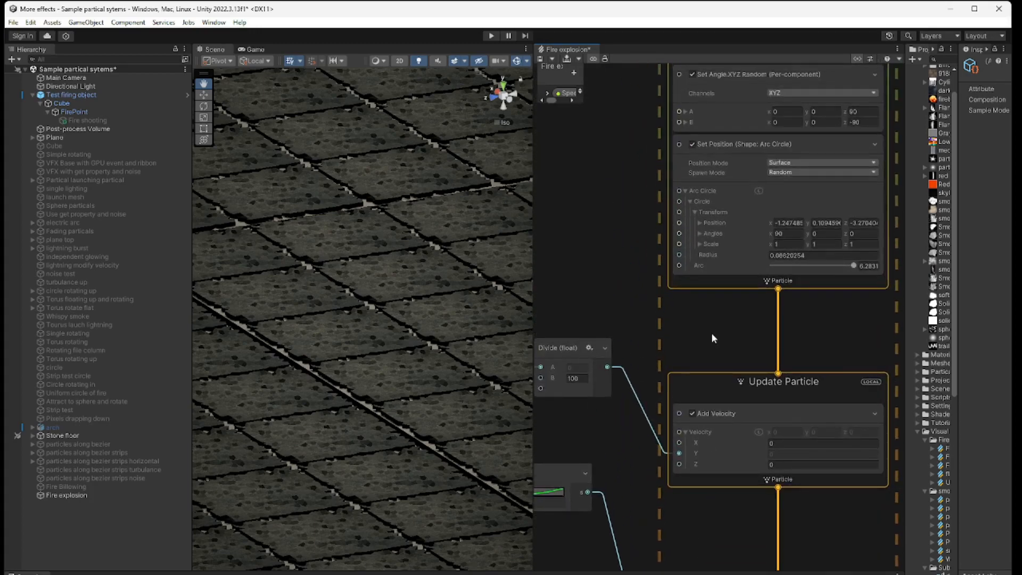
{"action": "middle_click_drag", "start_coordinate": [711, 334], "coordinate": [710, 551]}
{"action": "middle_click_drag", "start_coordinate": [637, 265], "coordinate": [632, 456]}
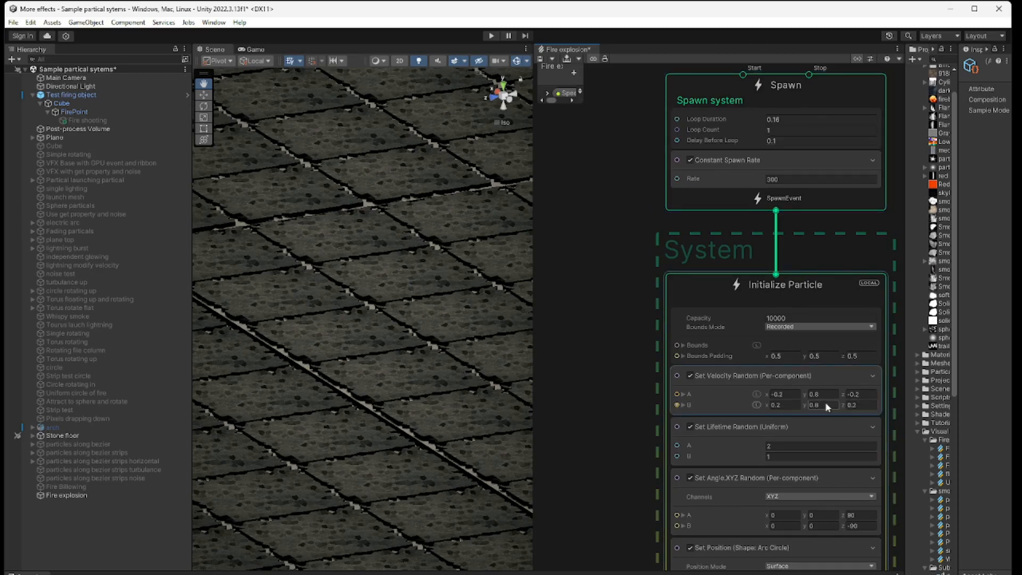
{"action": "middle_click_drag", "start_coordinate": [614, 528], "coordinate": [683, 276]}
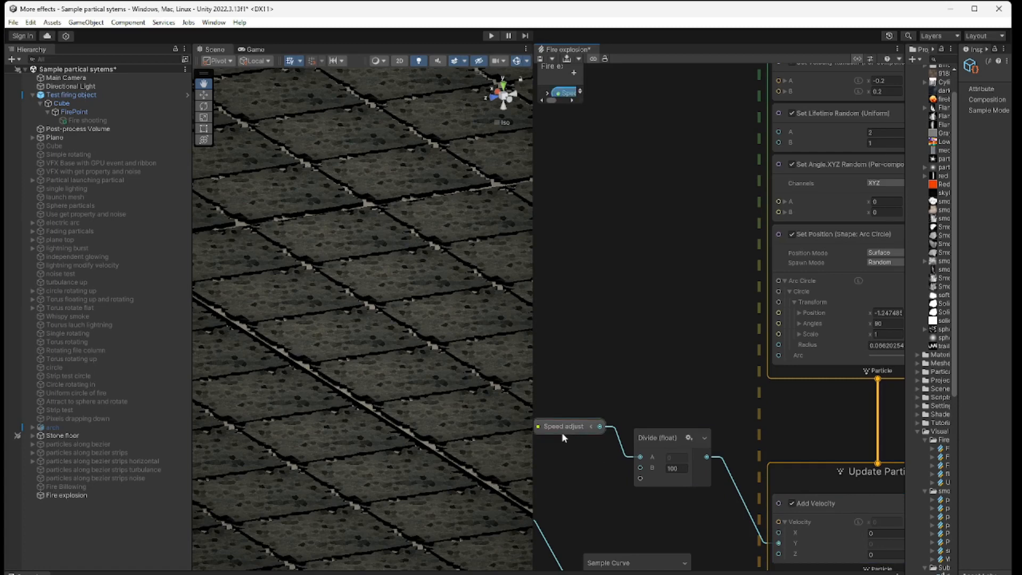
Step: Select the Fire explosion object and replay its visual effect several times in the scene from a wider view
{"action": "left_click", "coordinate": [97, 495]}
{"action": "left_click", "coordinate": [460, 564]}
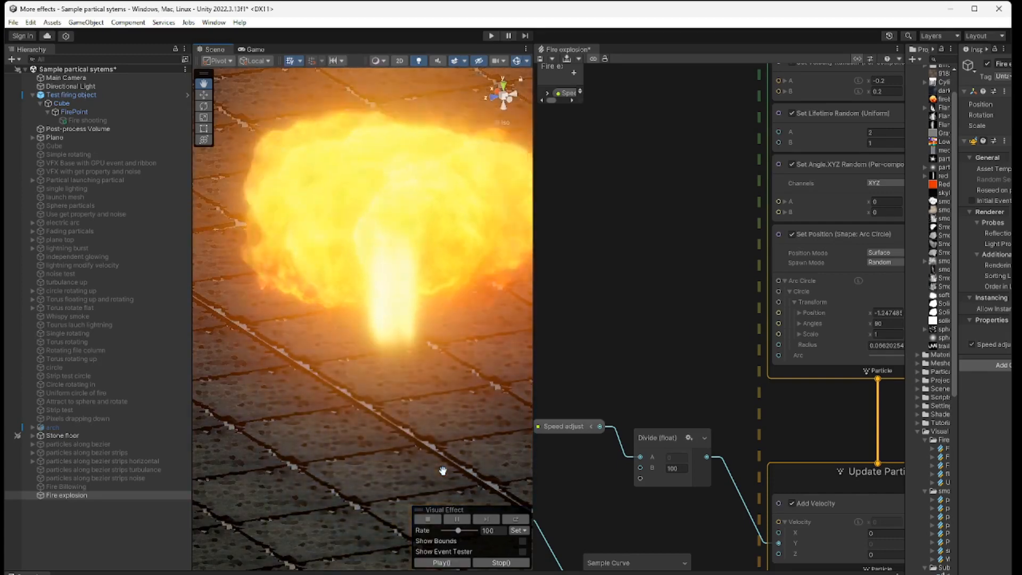
{"action": "left_click", "coordinate": [441, 563]}
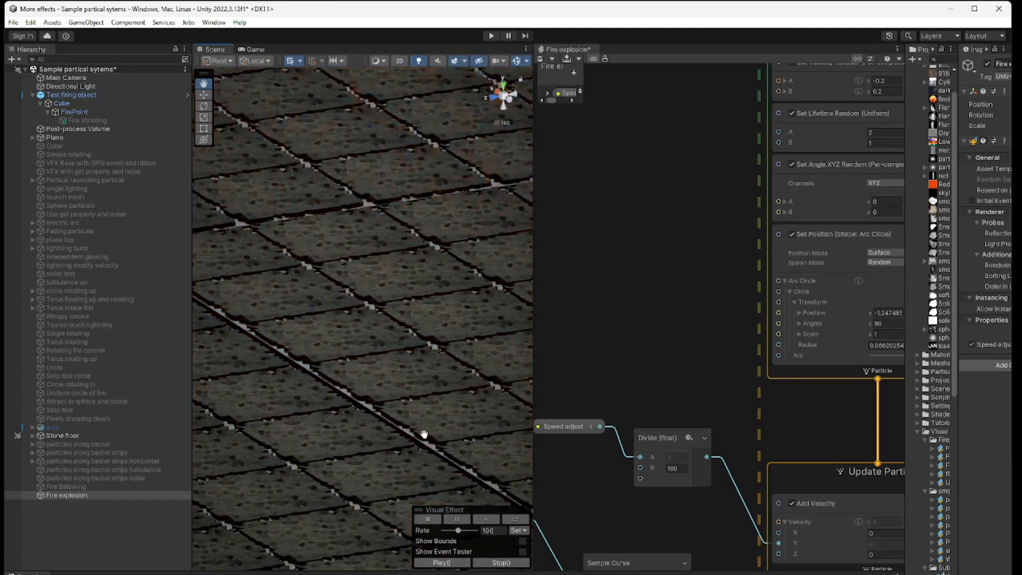
{"action": "scroll", "coordinate": [424, 432], "scroll_direction": "down", "scroll_amount": 5}
{"action": "left_click", "coordinate": [441, 563]}
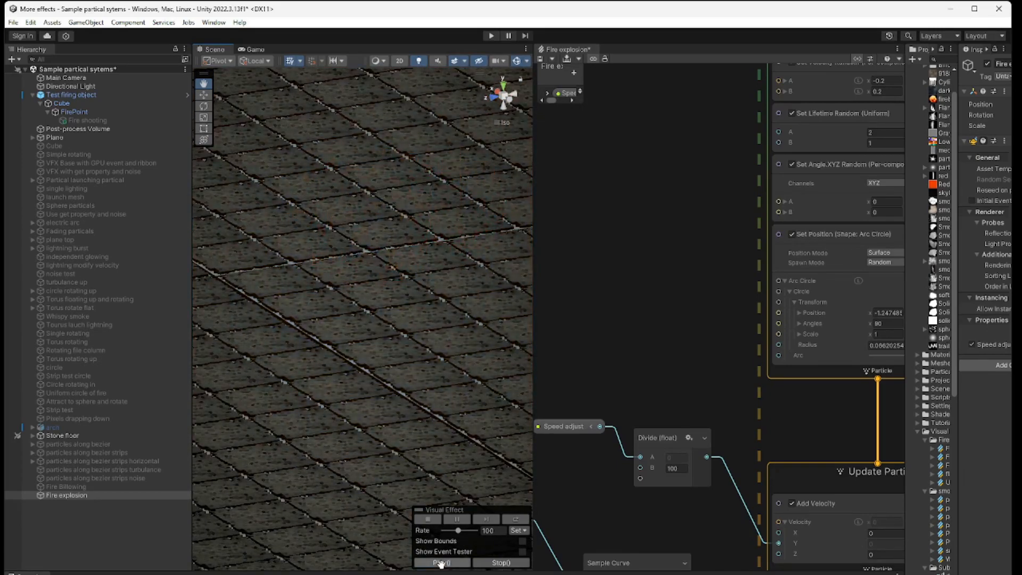
{"action": "left_click", "coordinate": [441, 563]}
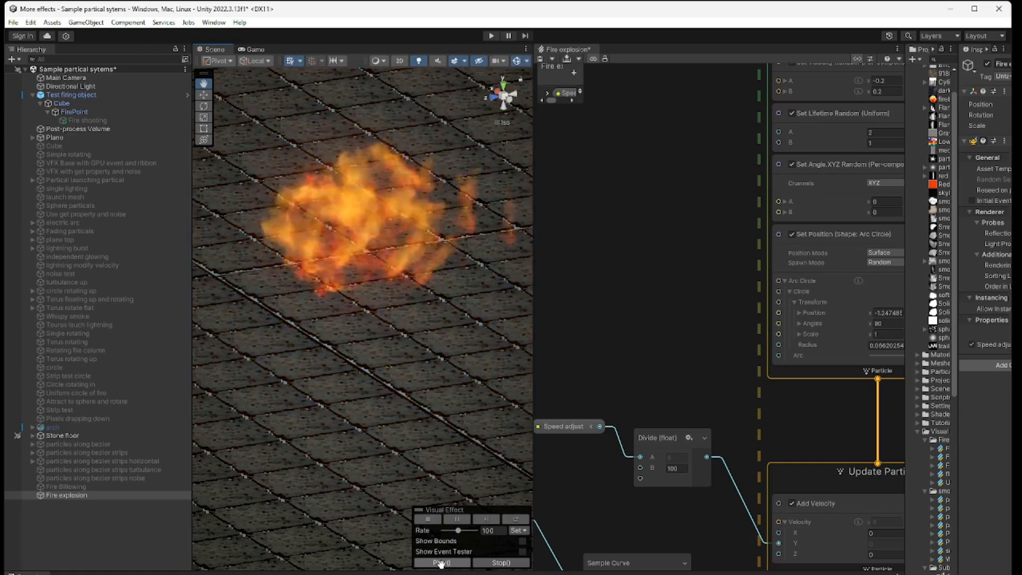
{"action": "left_click", "coordinate": [441, 563]}
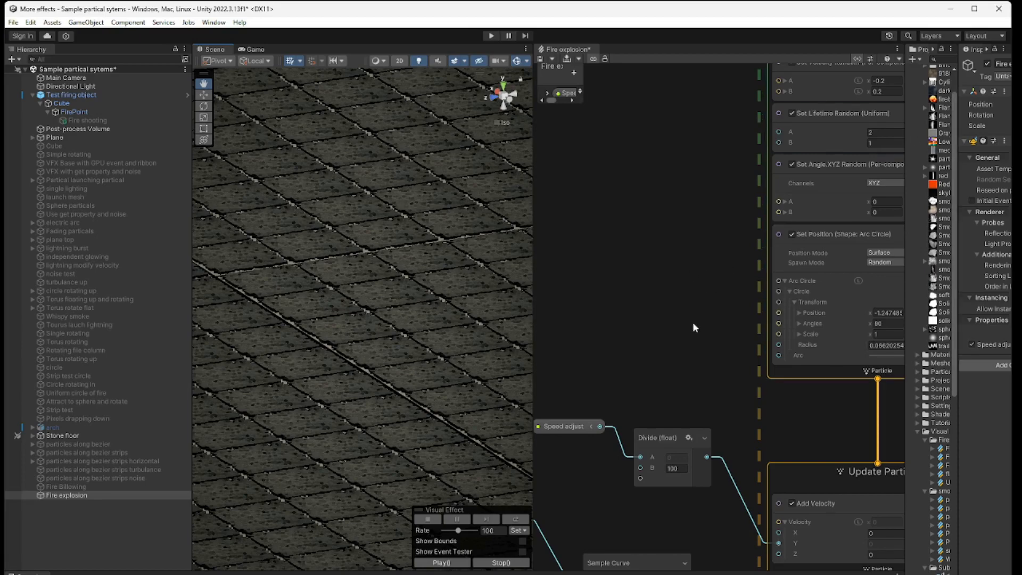
Step: Try the Additive and Alpha Premultiplied blend modes on Output Particle Quad and return the blend mode to Alpha
{"action": "middle_click_drag", "start_coordinate": [693, 322], "coordinate": [595, 75]}
{"action": "middle_click_drag", "start_coordinate": [716, 424], "coordinate": [679, 333]}
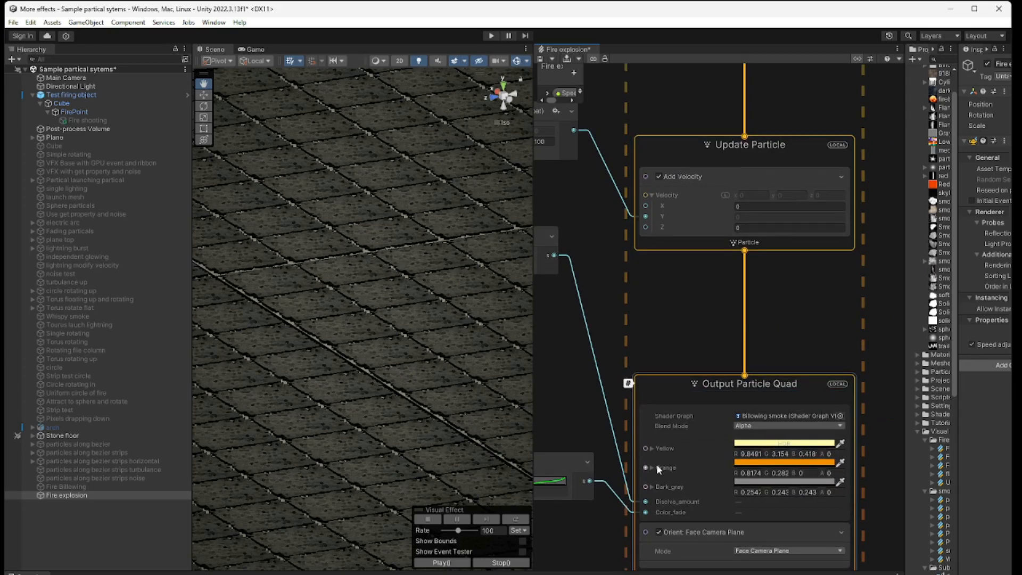
{"action": "left_click", "coordinate": [775, 426]}
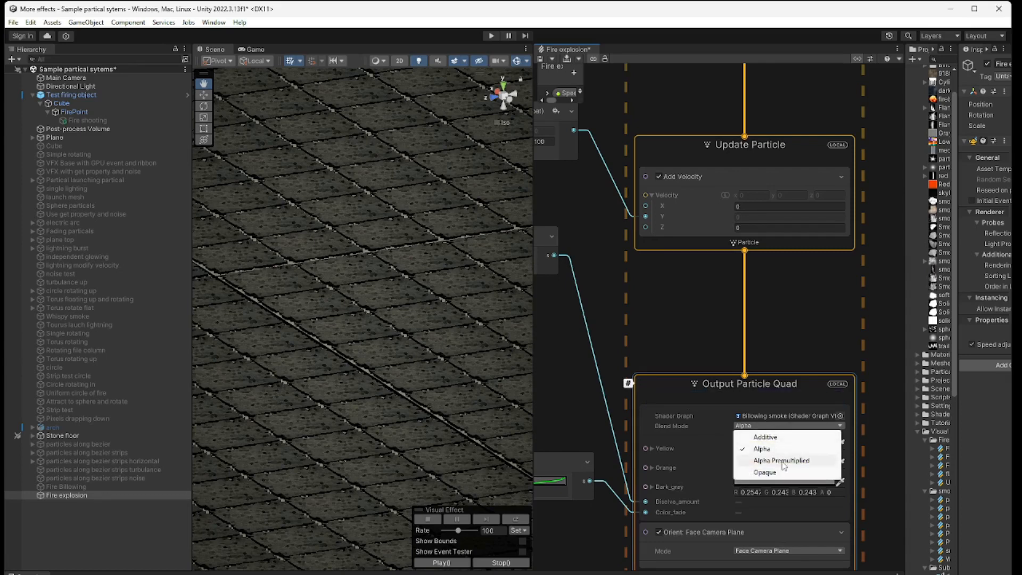
{"action": "left_click", "coordinate": [788, 437]}
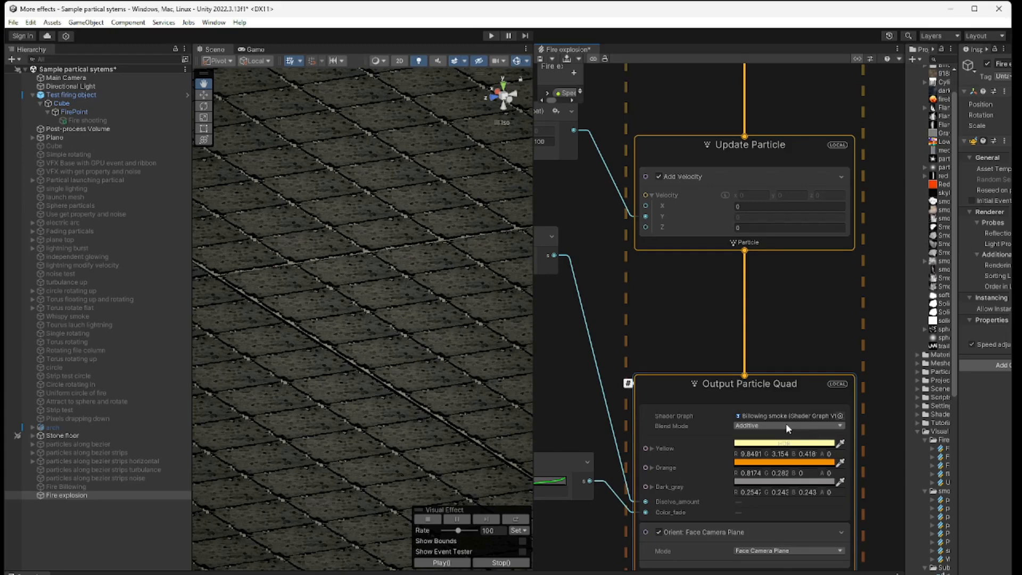
{"action": "left_click", "coordinate": [787, 426]}
{"action": "left_click", "coordinate": [788, 461]}
{"action": "left_click", "coordinate": [791, 426]}
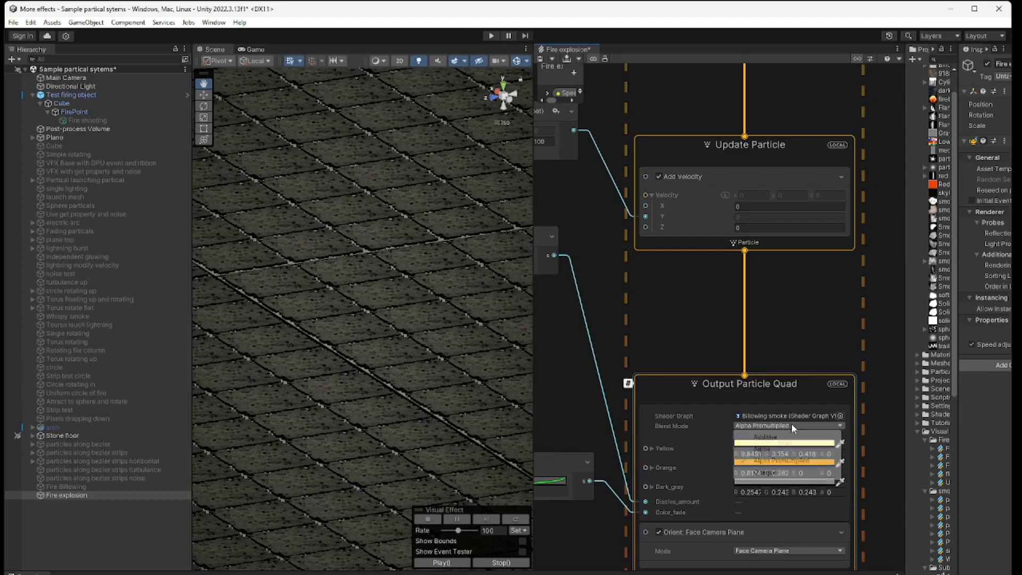
{"action": "left_click", "coordinate": [774, 450]}
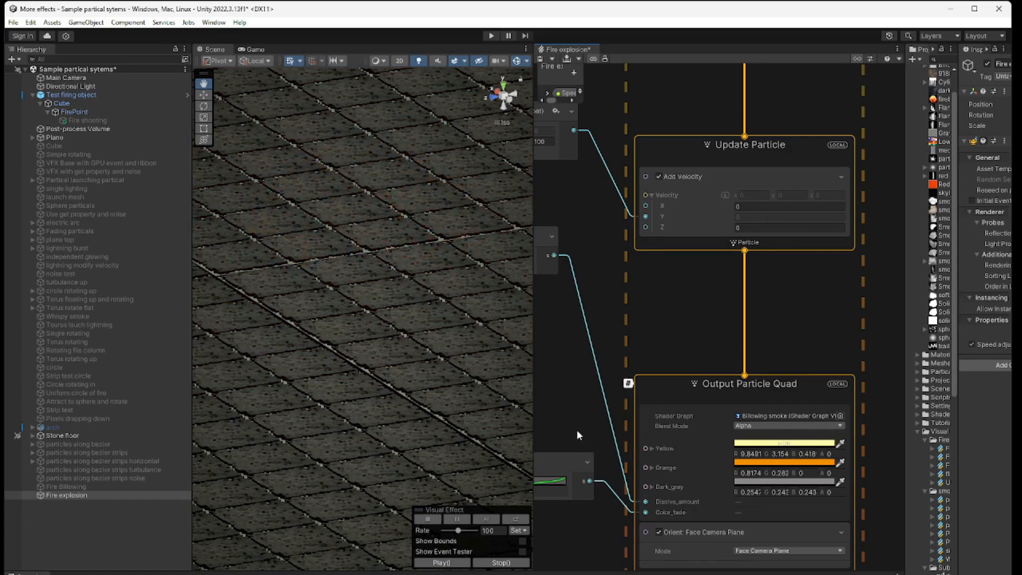
Step: Select the fireball 2 texture in the project and enlarge the Inspector to view its import settings and preview
{"action": "middle_click_drag", "start_coordinate": [576, 429], "coordinate": [560, 548]}
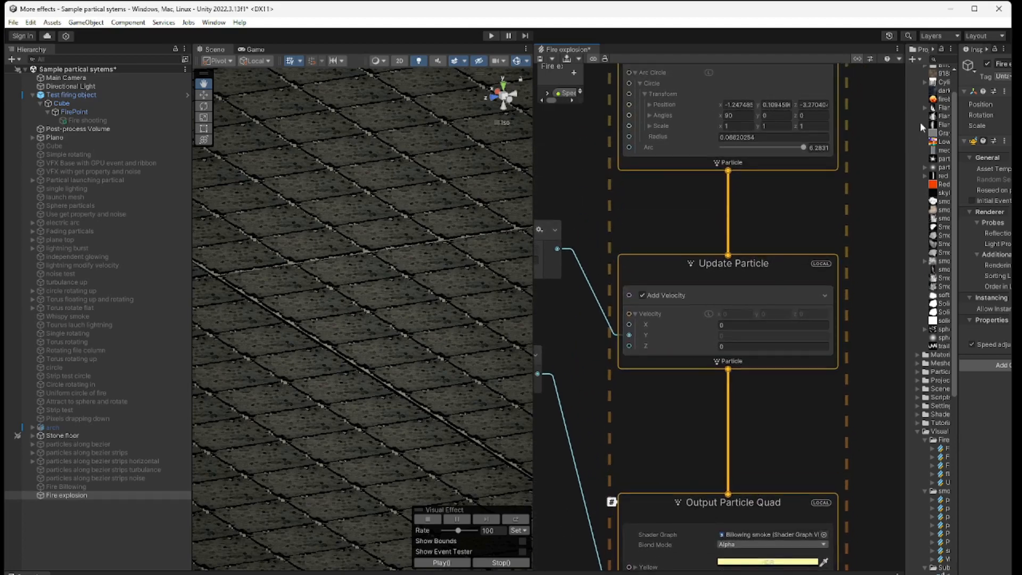
{"action": "left_click", "coordinate": [941, 100]}
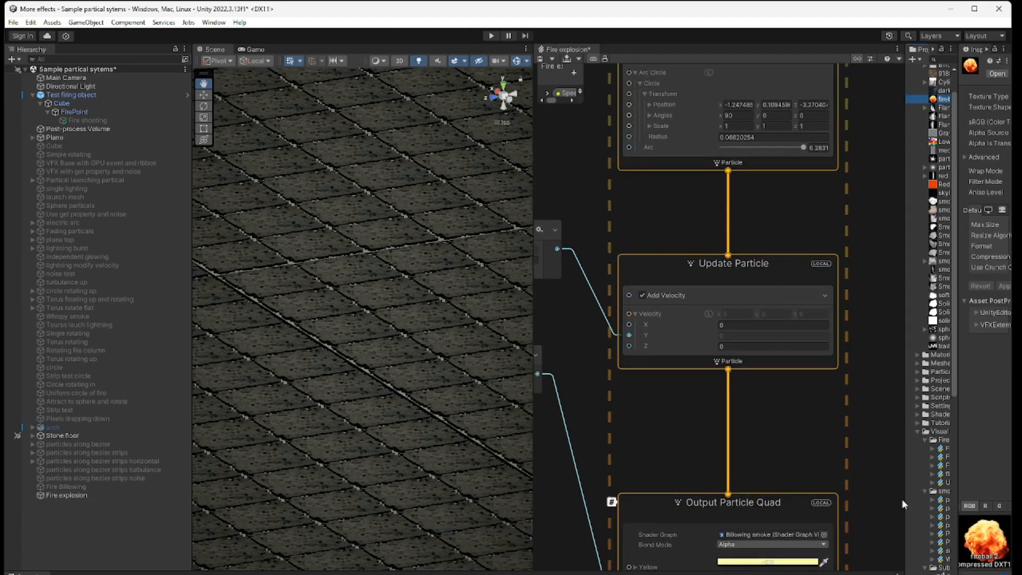
{"action": "left_click_drag", "start_coordinate": [905, 492], "coordinate": [773, 493]}
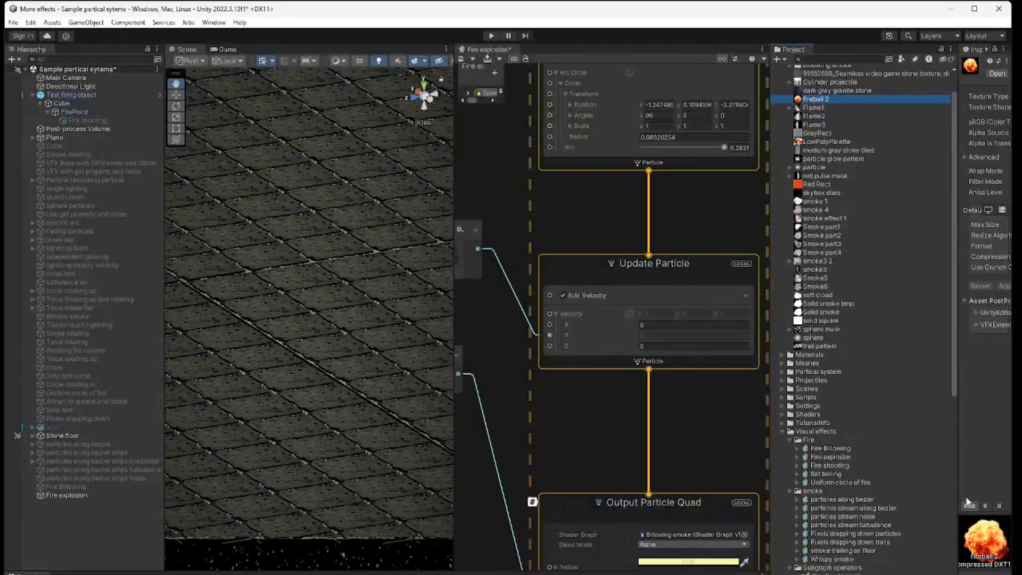
{"action": "left_click_drag", "start_coordinate": [957, 489], "coordinate": [841, 484]}
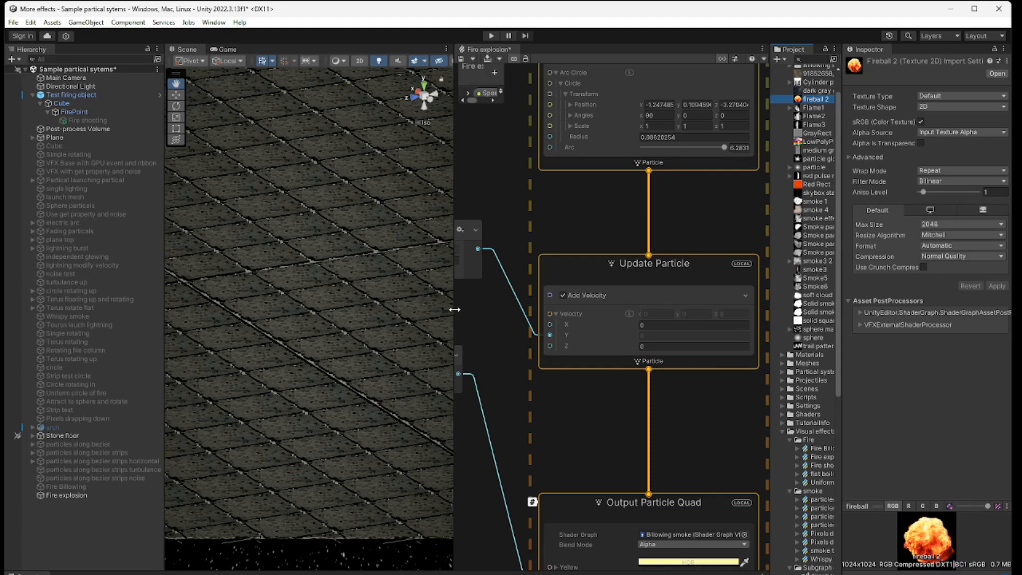
Step: Bring up the Billowing smoke shader graph beside the Fire explosion graph and widen the graph area into the scene view
{"action": "left_click_drag", "start_coordinate": [455, 309], "coordinate": [374, 309]}
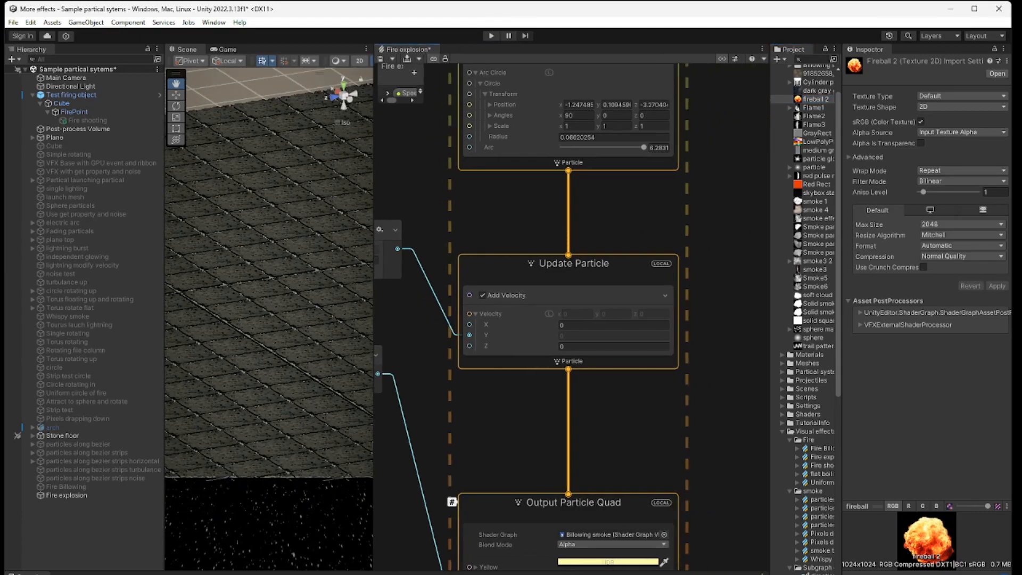
{"action": "left_click_drag", "start_coordinate": [1012, 40], "coordinate": [460, 62]}
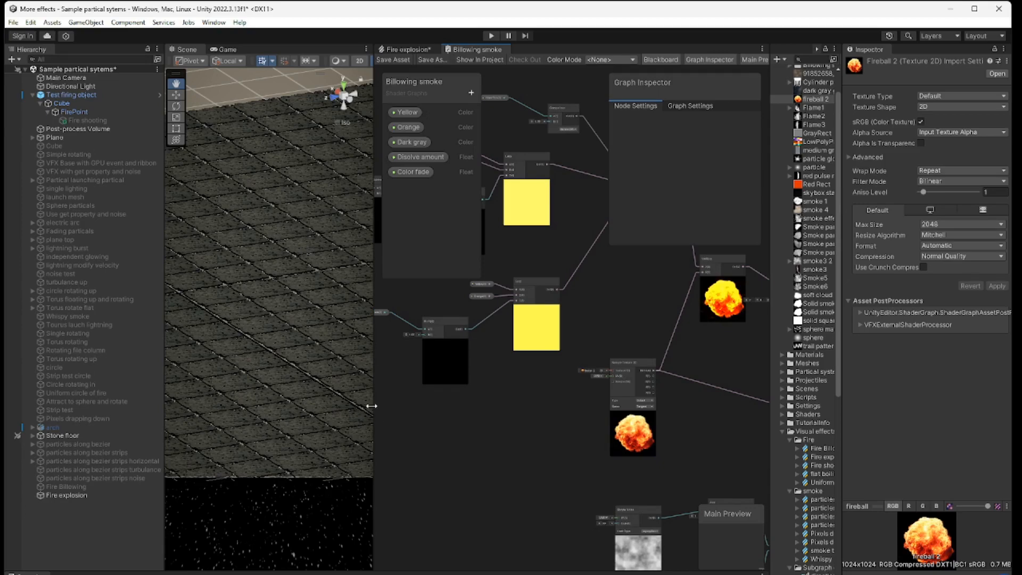
{"action": "left_click_drag", "start_coordinate": [375, 411], "coordinate": [232, 396]}
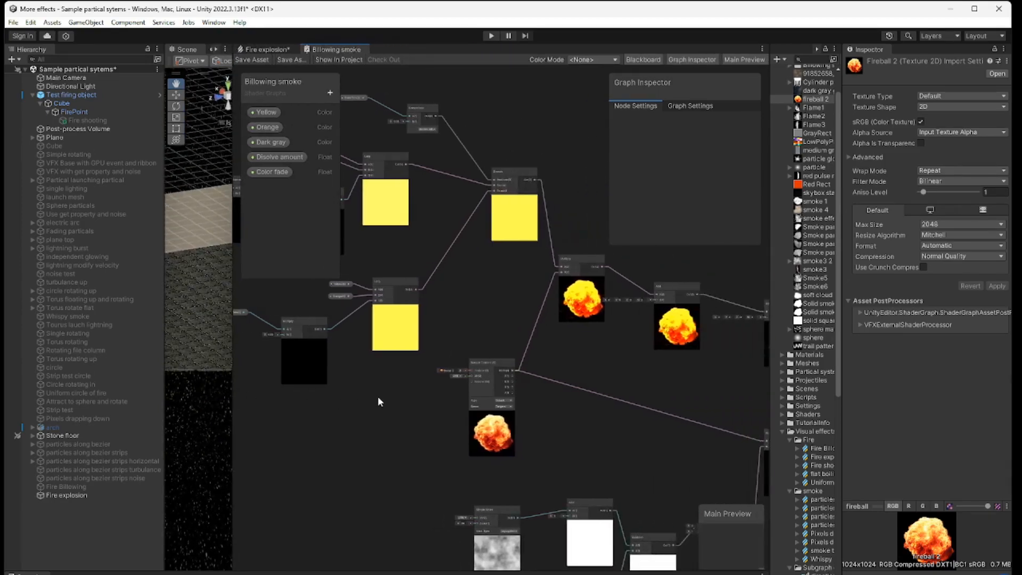
Step: Examine the noise, Add, Subtract and Clamp nodes that dissolve the fireball texture, following them through Multiply to the Fragment alpha
{"action": "middle_click_drag", "start_coordinate": [378, 421], "coordinate": [310, 334]}
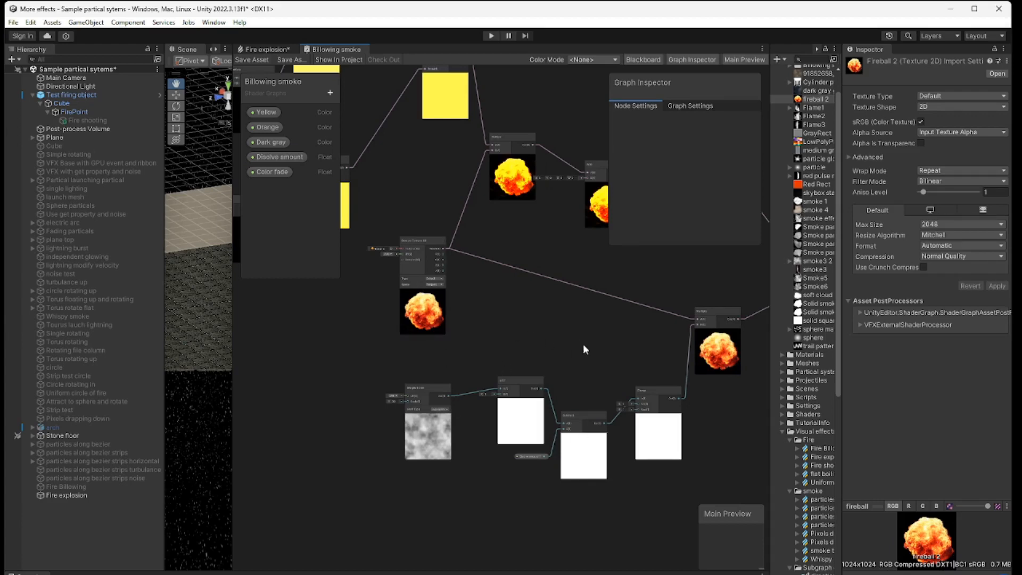
{"action": "scroll", "coordinate": [496, 477], "scroll_direction": "up", "scroll_amount": 3}
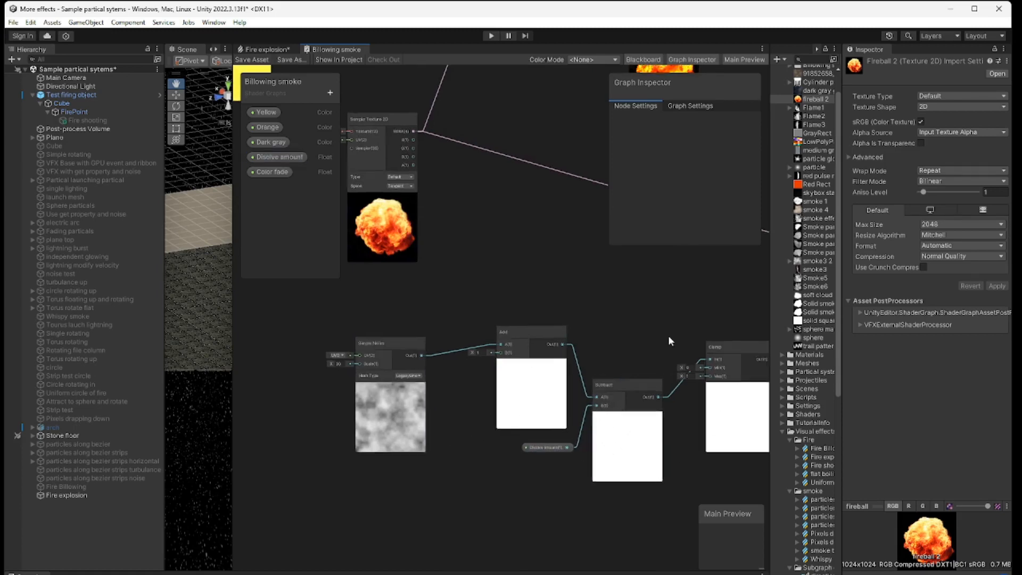
{"action": "middle_click_drag", "start_coordinate": [669, 335], "coordinate": [536, 457]}
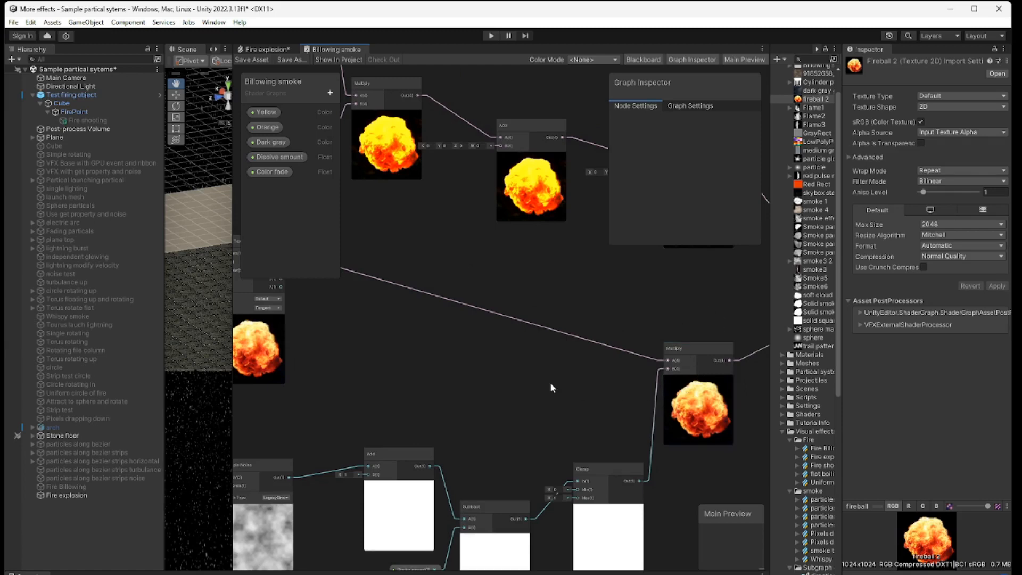
{"action": "middle_click_drag", "start_coordinate": [614, 385], "coordinate": [379, 415]}
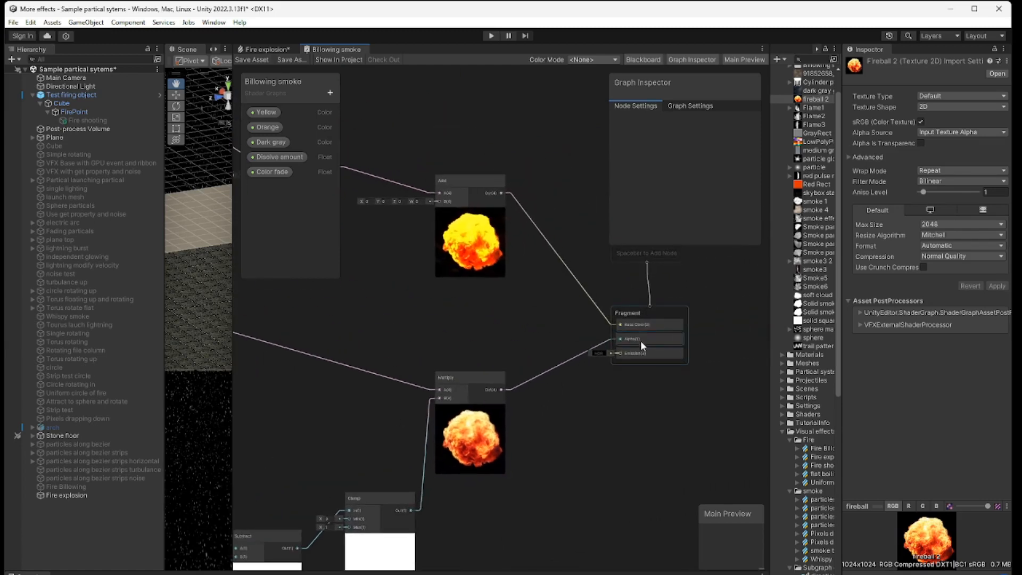
{"action": "middle_click_drag", "start_coordinate": [398, 325], "coordinate": [627, 326]}
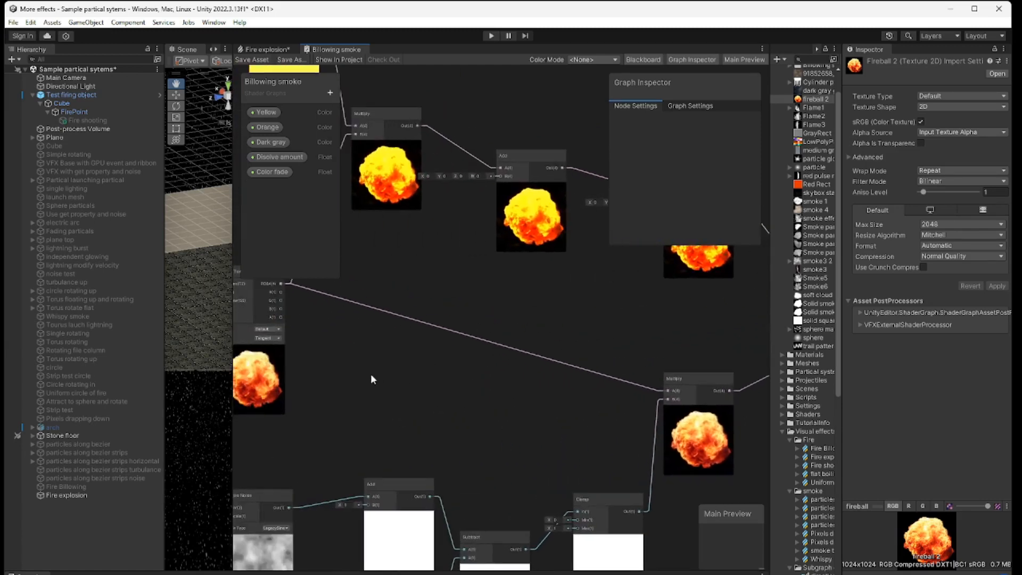
Step: Examine the fireball Sample Texture 2D node and the color blending nodes that are multiplied with it
{"action": "middle_click_drag", "start_coordinate": [370, 373], "coordinate": [585, 423]}
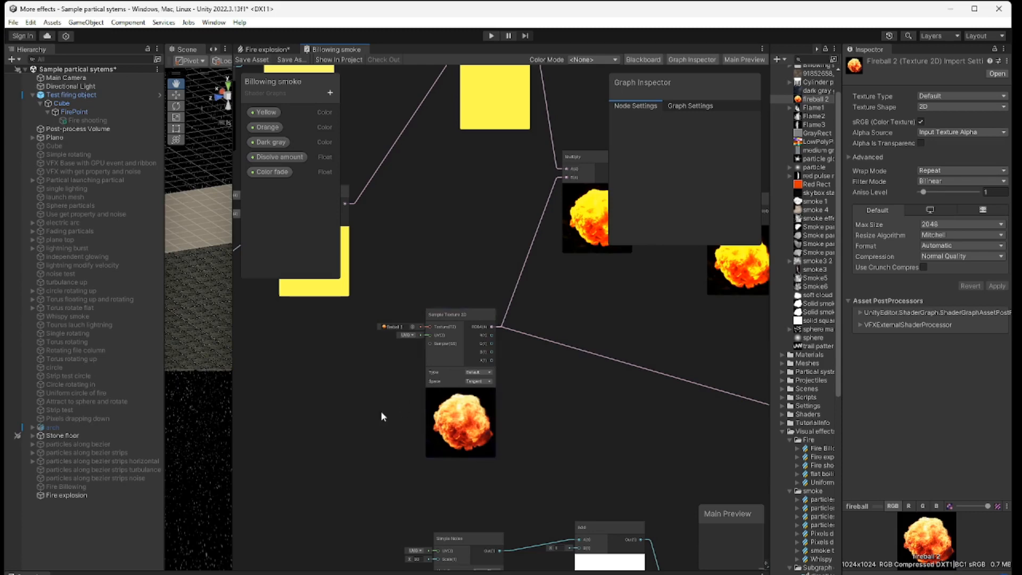
{"action": "middle_click_drag", "start_coordinate": [381, 411], "coordinate": [513, 560]}
{"action": "middle_click_drag", "start_coordinate": [348, 504], "coordinate": [456, 552]}
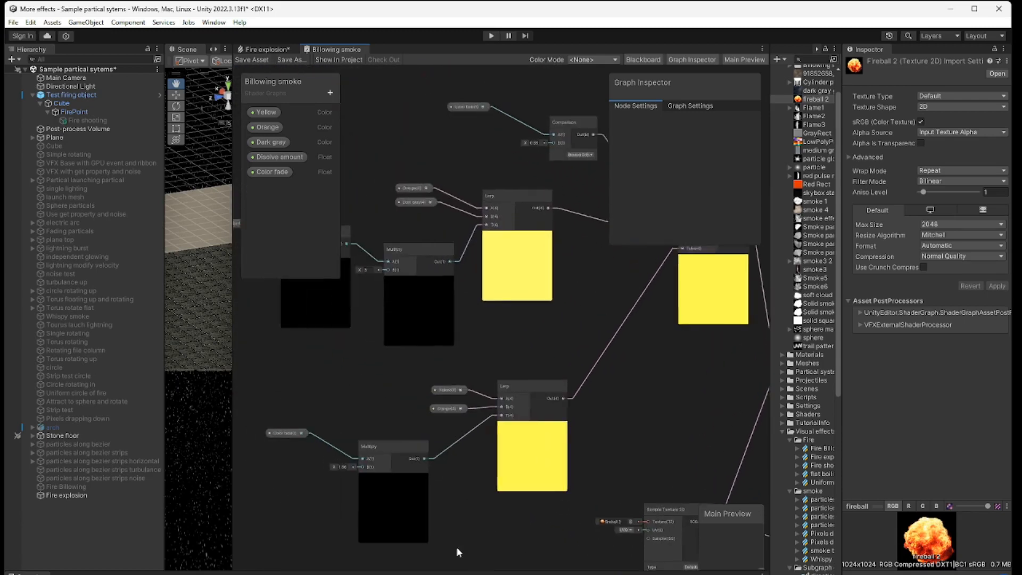
{"action": "scroll", "coordinate": [441, 485], "scroll_direction": "down", "scroll_amount": 4}
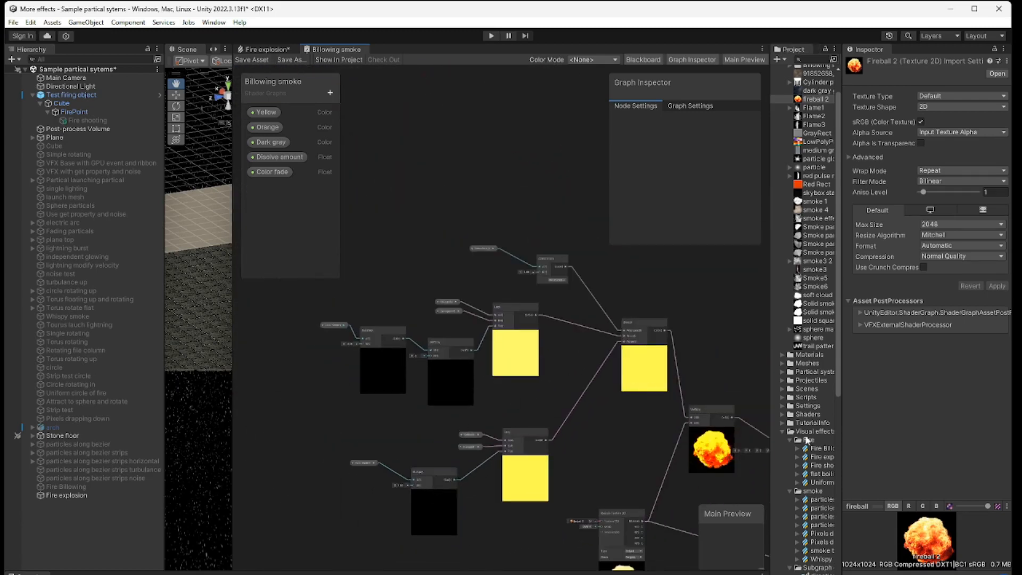
Step: Widen the shader graph area and examine how Color fade drives the Multiply, Subtract, Lerp, Comparison and Branch nodes
{"action": "left_click_drag", "start_coordinate": [844, 454], "coordinate": [957, 455]}
{"action": "left_click_drag", "start_coordinate": [771, 472], "coordinate": [907, 471]}
{"action": "middle_click_drag", "start_coordinate": [626, 395], "coordinate": [650, 321]}
{"action": "scroll", "coordinate": [650, 322], "scroll_direction": "up", "scroll_amount": 3}
{"action": "scroll", "coordinate": [636, 402], "scroll_direction": "up", "scroll_amount": 1}
{"action": "middle_click_drag", "start_coordinate": [636, 401], "coordinate": [765, 322]}
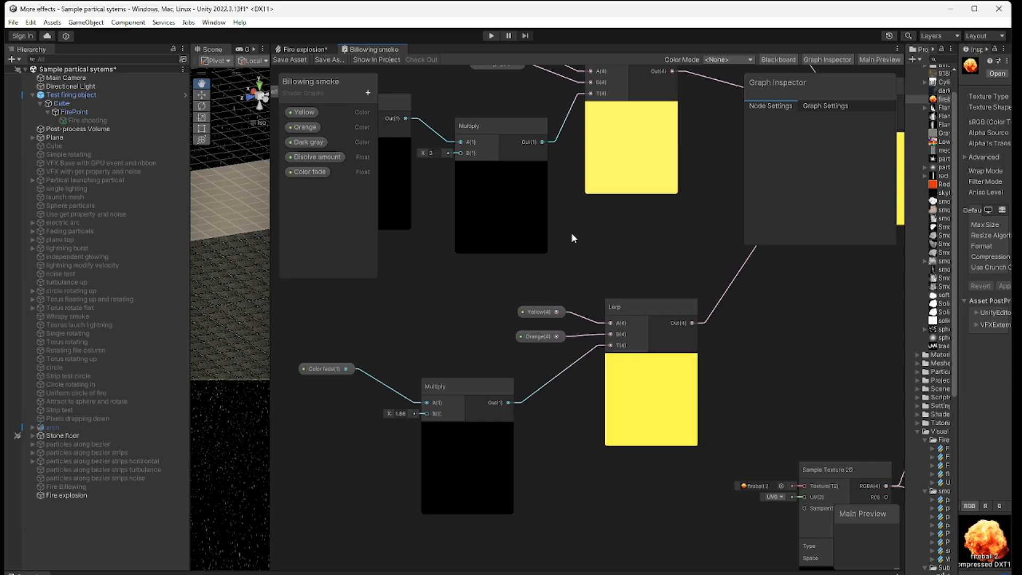
{"action": "middle_click_drag", "start_coordinate": [571, 238], "coordinate": [570, 468]}
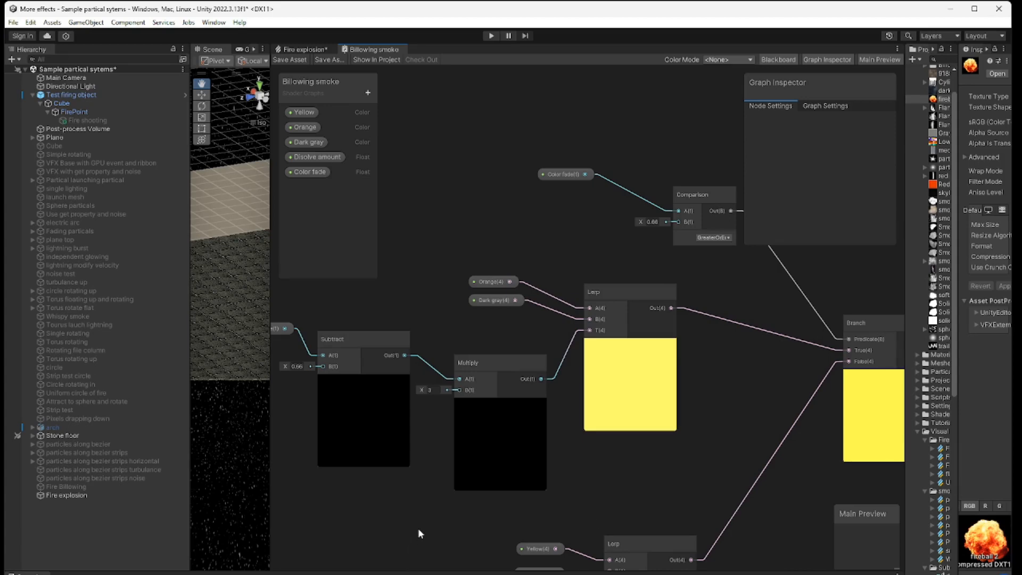
{"action": "scroll", "coordinate": [435, 501], "scroll_direction": "down", "scroll_amount": 2}
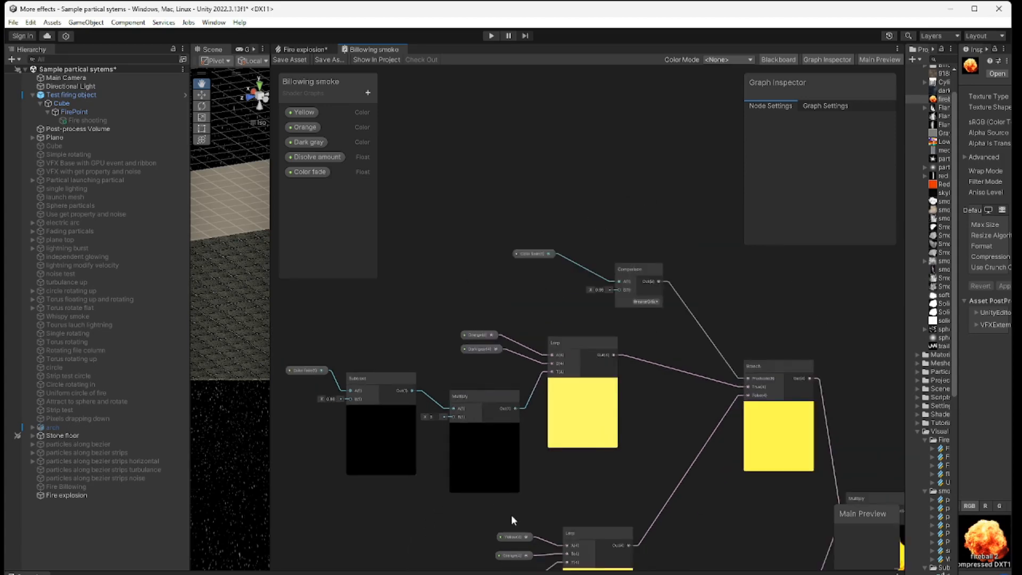
{"action": "middle_click_drag", "start_coordinate": [592, 494], "coordinate": [597, 375]}
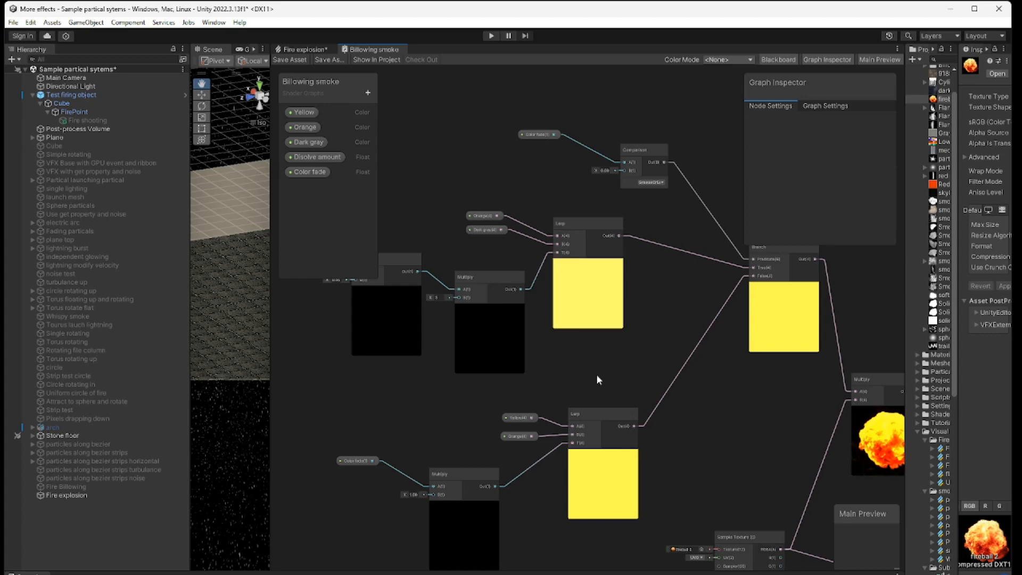
Step: Examine how Color fade goes through Multiply into the Lerp node that blends Yellow to Orange
{"action": "middle_click_drag", "start_coordinate": [468, 434], "coordinate": [477, 370]}
{"action": "scroll", "coordinate": [477, 369], "scroll_direction": "up", "scroll_amount": 4}
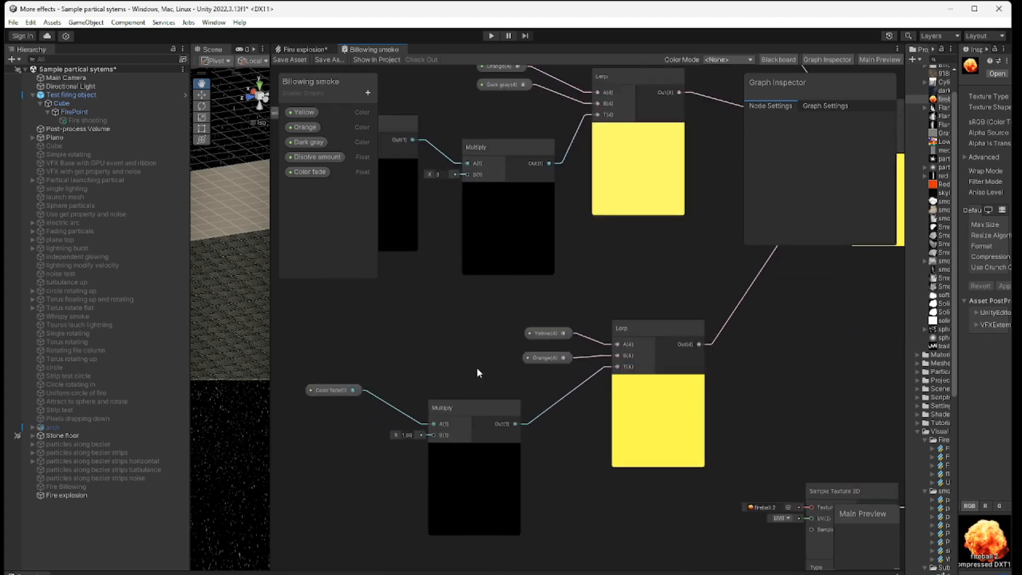
{"action": "middle_click_drag", "start_coordinate": [580, 456], "coordinate": [629, 426]}
{"action": "left_click", "coordinate": [333, 371]}
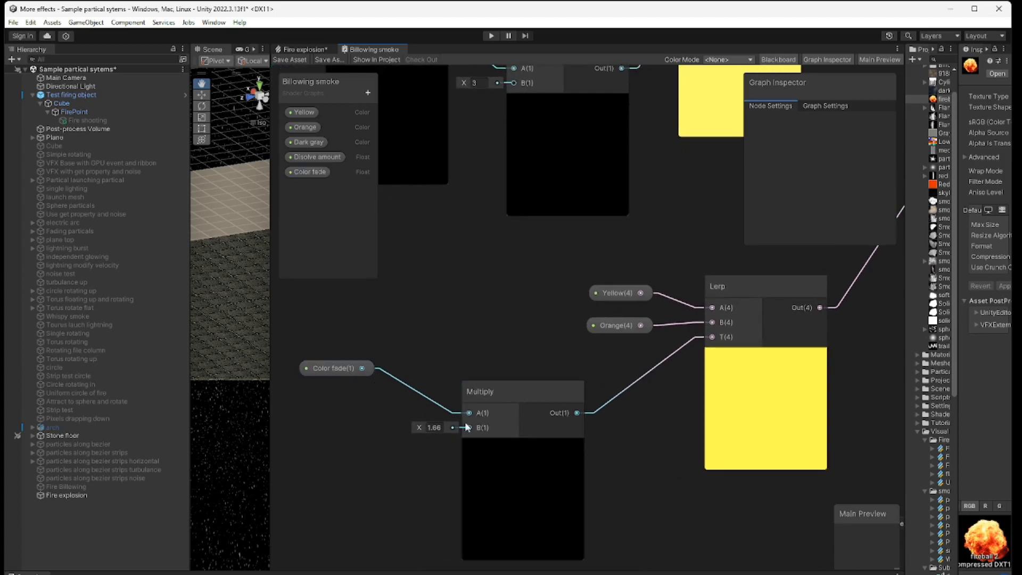
{"action": "left_click", "coordinate": [344, 379]}
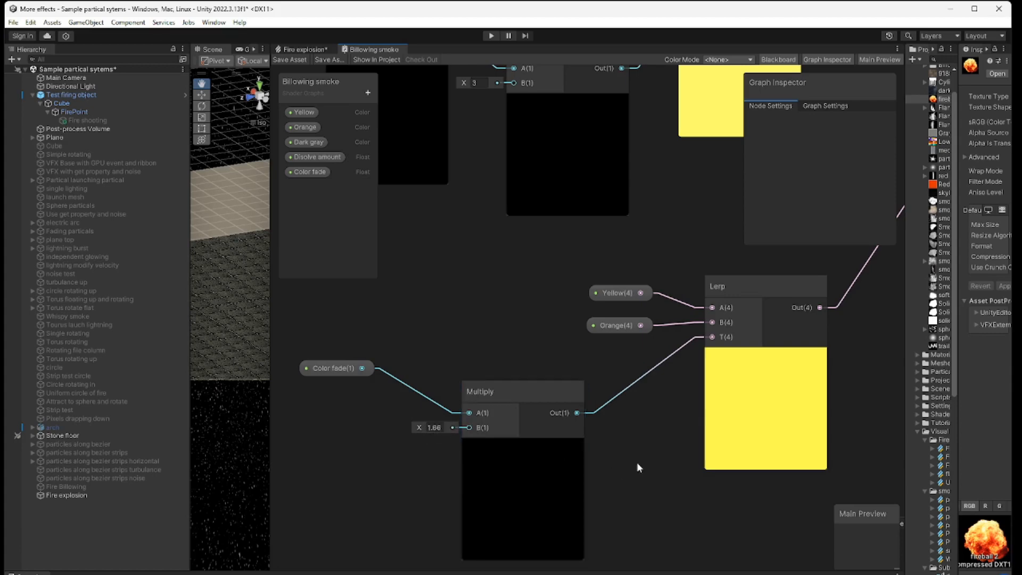
{"action": "middle_click_drag", "start_coordinate": [637, 462], "coordinate": [537, 529]}
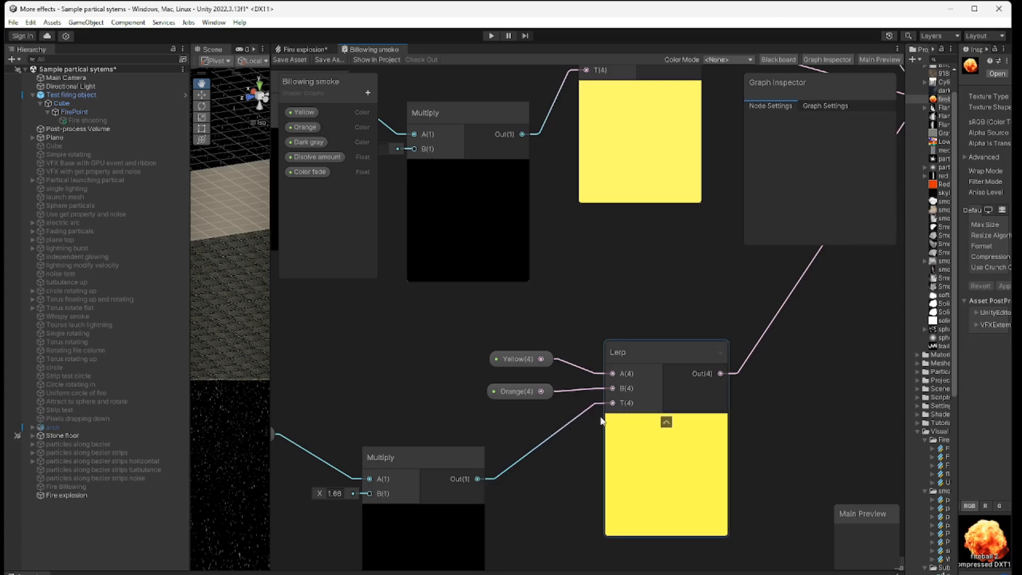
{"action": "middle_click_drag", "start_coordinate": [542, 495], "coordinate": [627, 483]}
{"action": "left_click", "coordinate": [351, 416]}
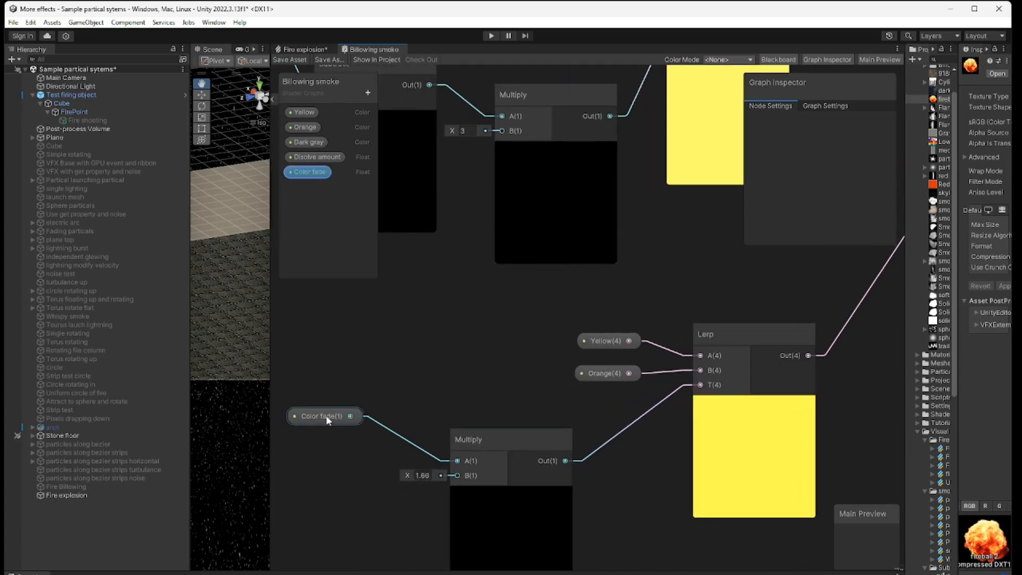
{"action": "left_click", "coordinate": [371, 419]}
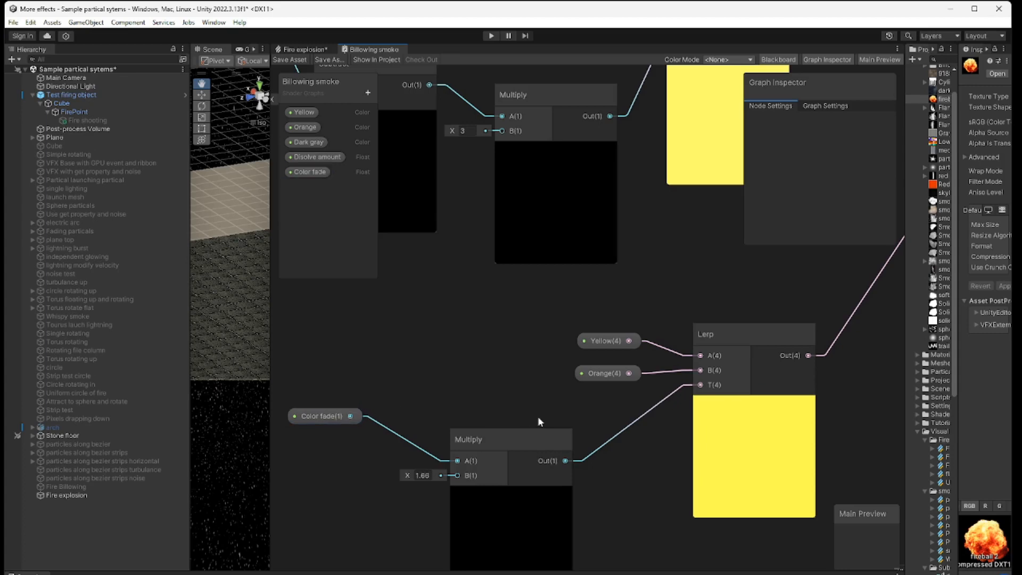
Step: Examine the Color fade, Subtract and Multiply nodes feeding the Lerp that blends Orange to Dark gray
{"action": "middle_click_drag", "start_coordinate": [657, 448], "coordinate": [778, 533]}
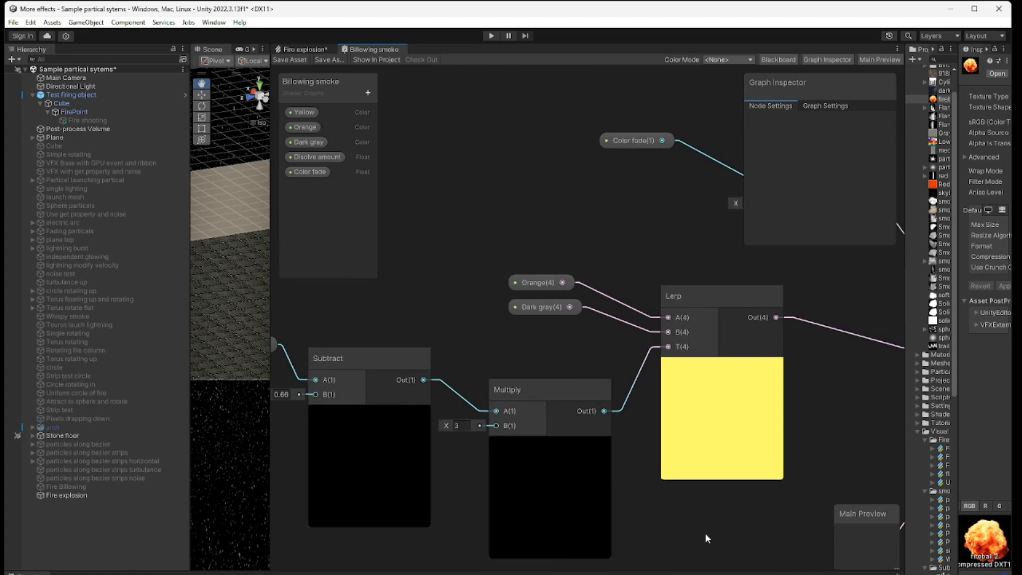
{"action": "scroll", "coordinate": [705, 533], "scroll_direction": "down", "scroll_amount": 1}
{"action": "middle_click_drag", "start_coordinate": [705, 533], "coordinate": [810, 492]}
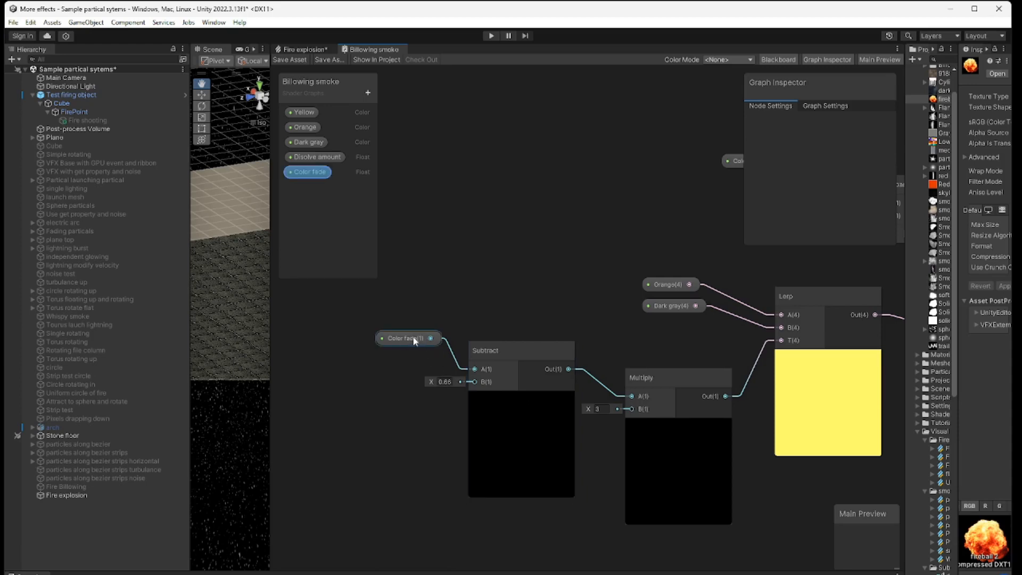
{"action": "left_click", "coordinate": [611, 456]}
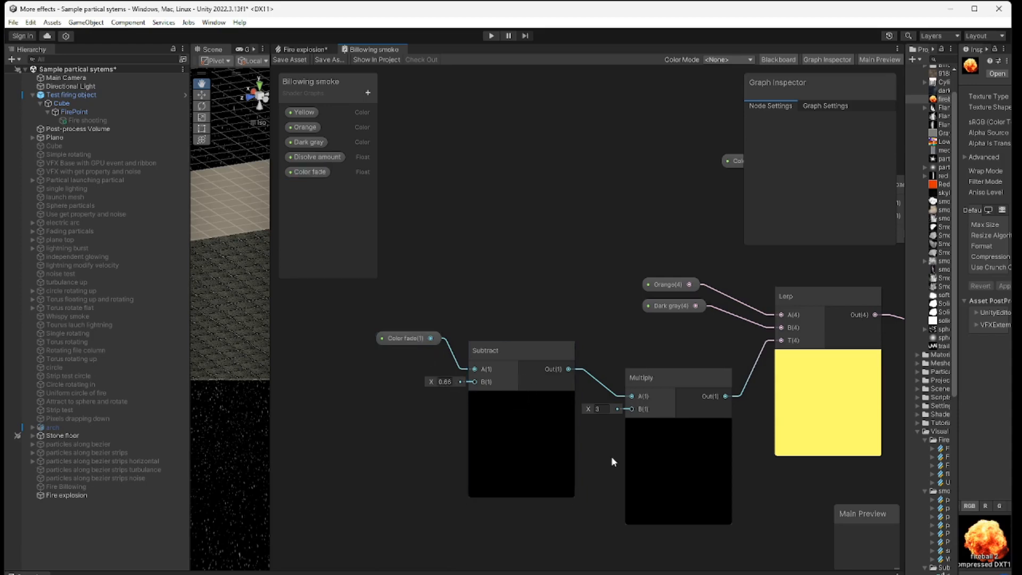
{"action": "middle_click_drag", "start_coordinate": [611, 456], "coordinate": [438, 437]}
{"action": "left_click", "coordinate": [478, 400]}
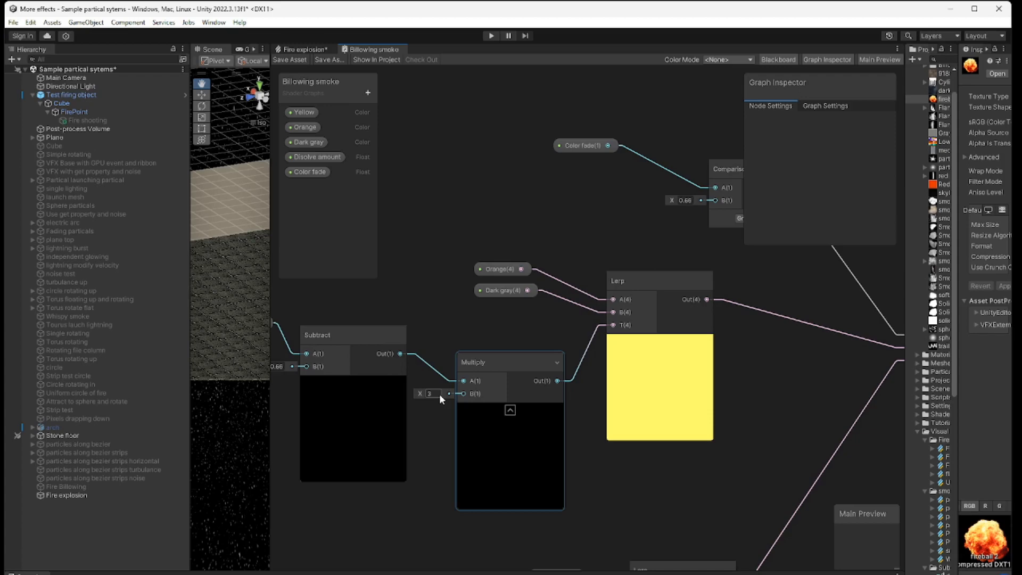
{"action": "left_click", "coordinate": [597, 368]}
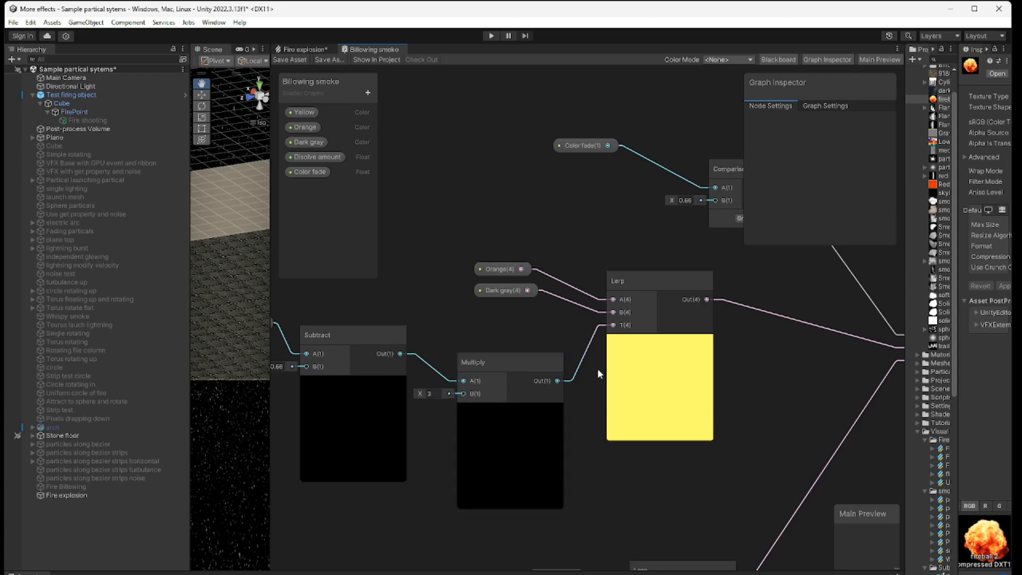
Step: Examine how the Comparison node's result makes the Branch node choose between the two Lerp colors
{"action": "middle_click_drag", "start_coordinate": [585, 381], "coordinate": [520, 477]}
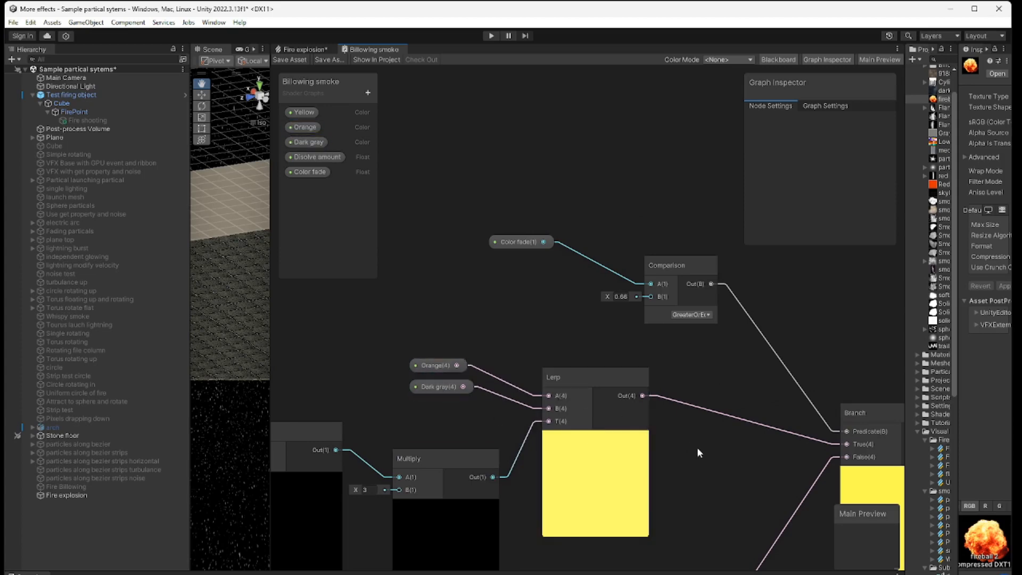
{"action": "middle_click_drag", "start_coordinate": [698, 447], "coordinate": [570, 468]}
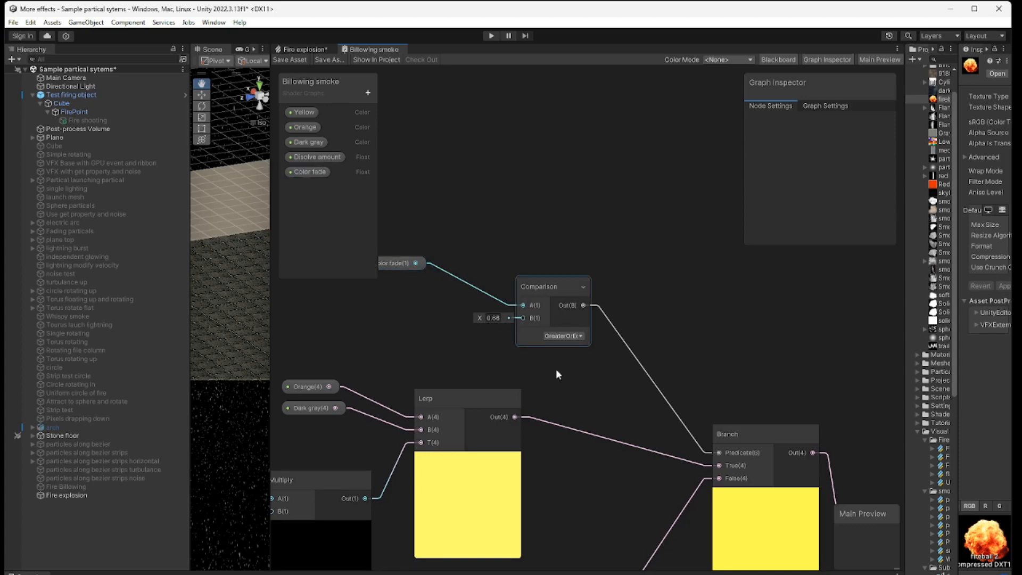
{"action": "middle_click_drag", "start_coordinate": [663, 503], "coordinate": [676, 418]}
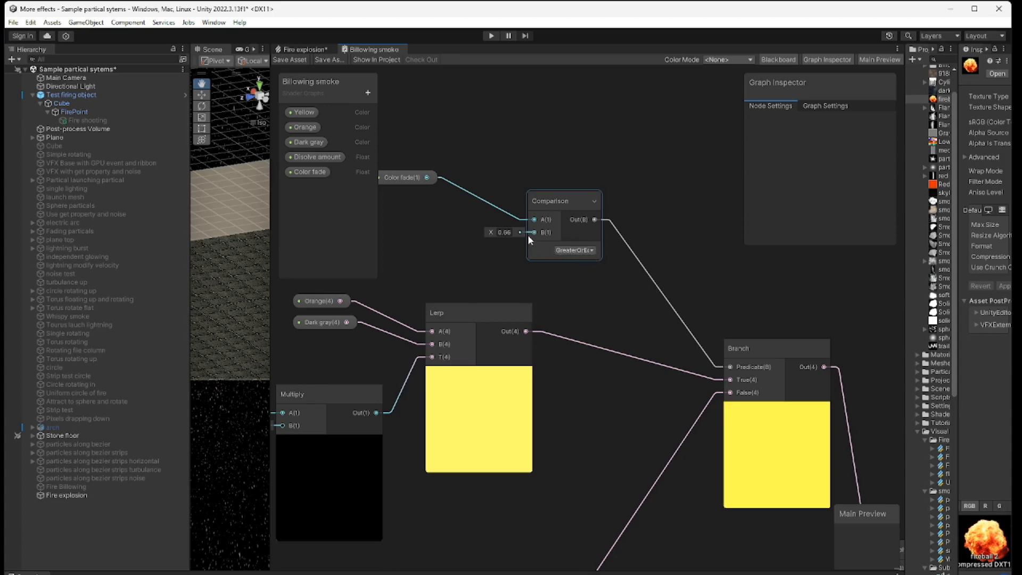
{"action": "middle_click_drag", "start_coordinate": [615, 469], "coordinate": [653, 350]}
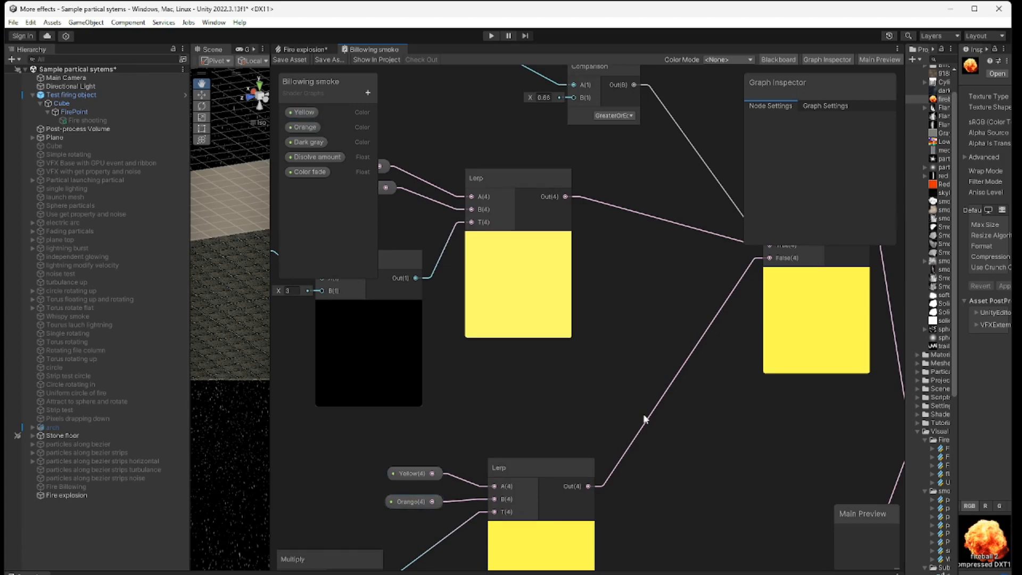
Step: Follow the Branch color through Multiply with the fireball texture and both Add nodes to the Fragment Base Color
{"action": "middle_click_drag", "start_coordinate": [737, 457], "coordinate": [544, 413]}
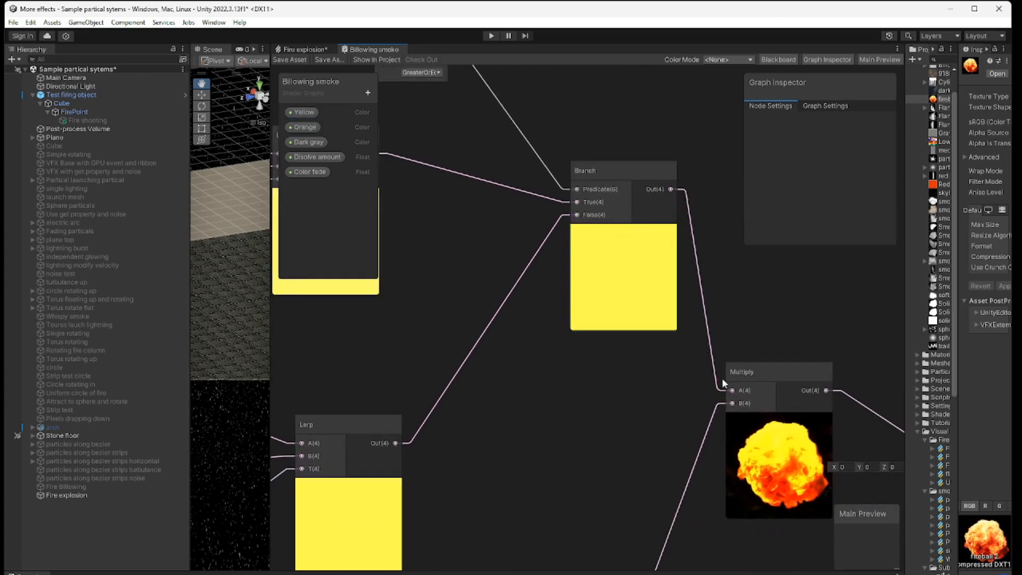
{"action": "middle_click_drag", "start_coordinate": [624, 487], "coordinate": [616, 312]}
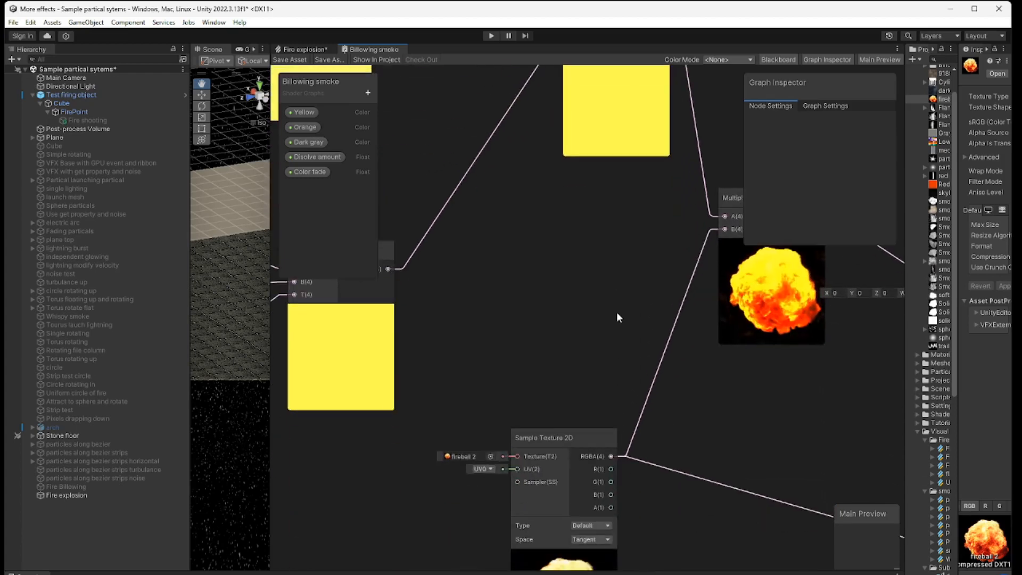
{"action": "middle_click_drag", "start_coordinate": [769, 404], "coordinate": [536, 450]}
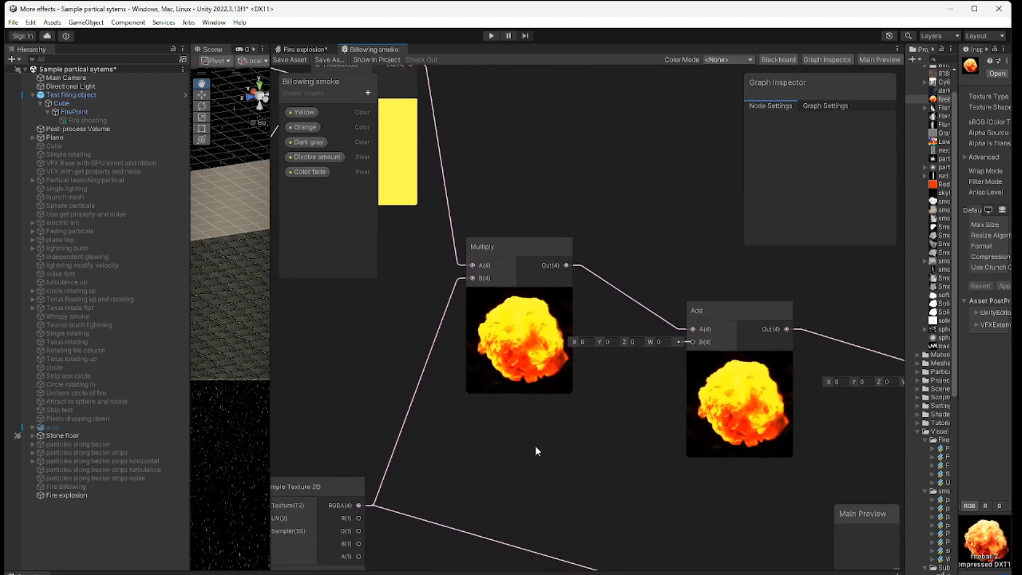
{"action": "middle_click_drag", "start_coordinate": [773, 512], "coordinate": [647, 506]}
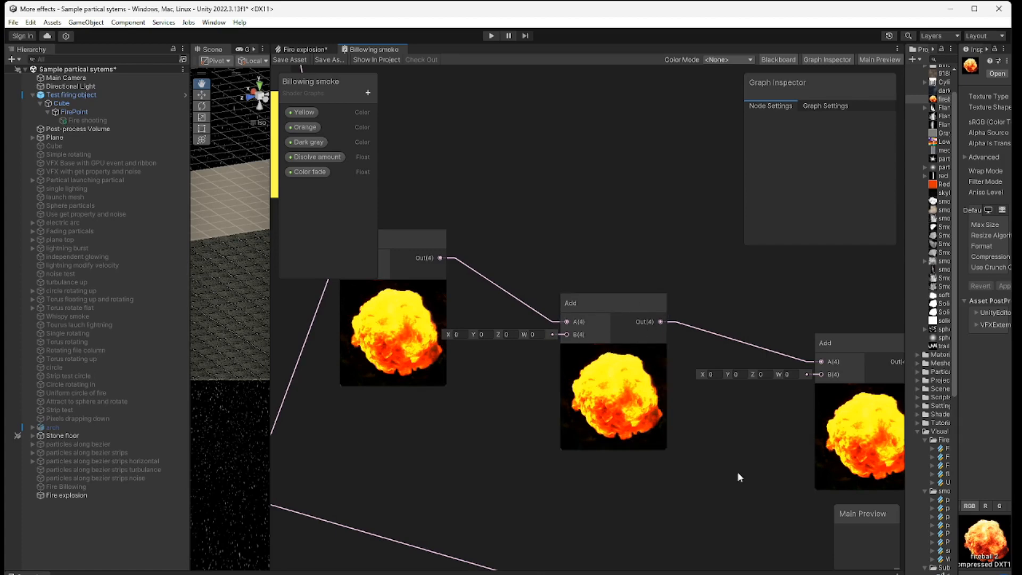
{"action": "scroll", "coordinate": [737, 472], "scroll_direction": "down", "scroll_amount": 5}
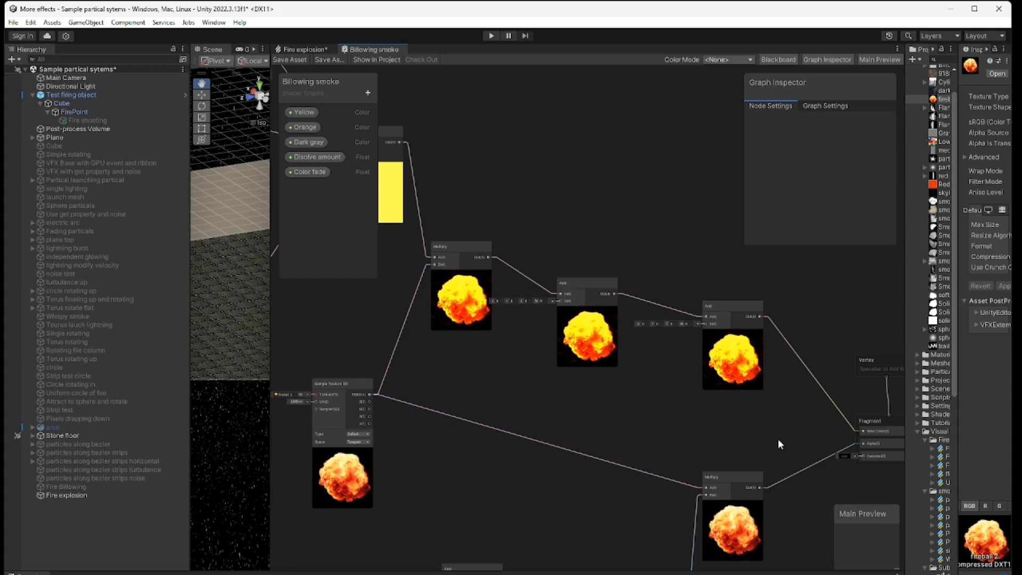
{"action": "middle_click_drag", "start_coordinate": [776, 437], "coordinate": [600, 394]}
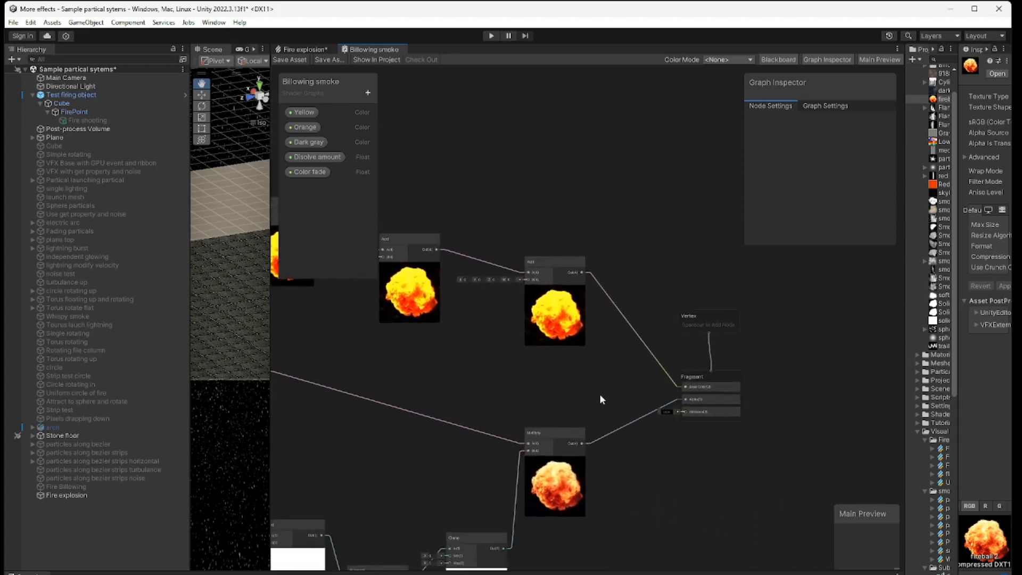
{"action": "scroll", "coordinate": [679, 435], "scroll_direction": "up", "scroll_amount": 3}
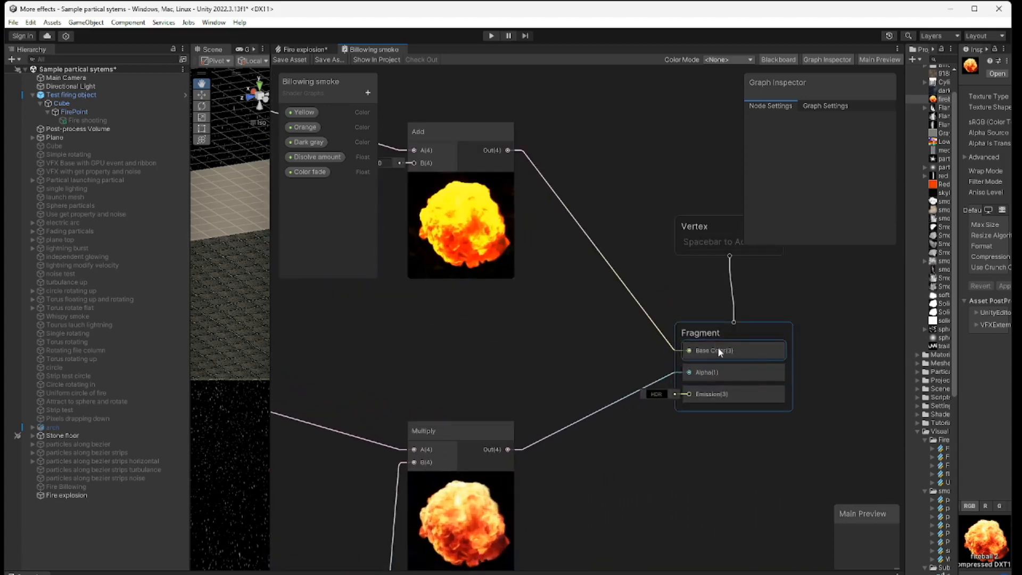
Step: Review the whole Billowing smoke graph, from the Fragment outputs back to the Color fade inputs
{"action": "scroll", "coordinate": [534, 365], "scroll_direction": "down", "scroll_amount": 5}
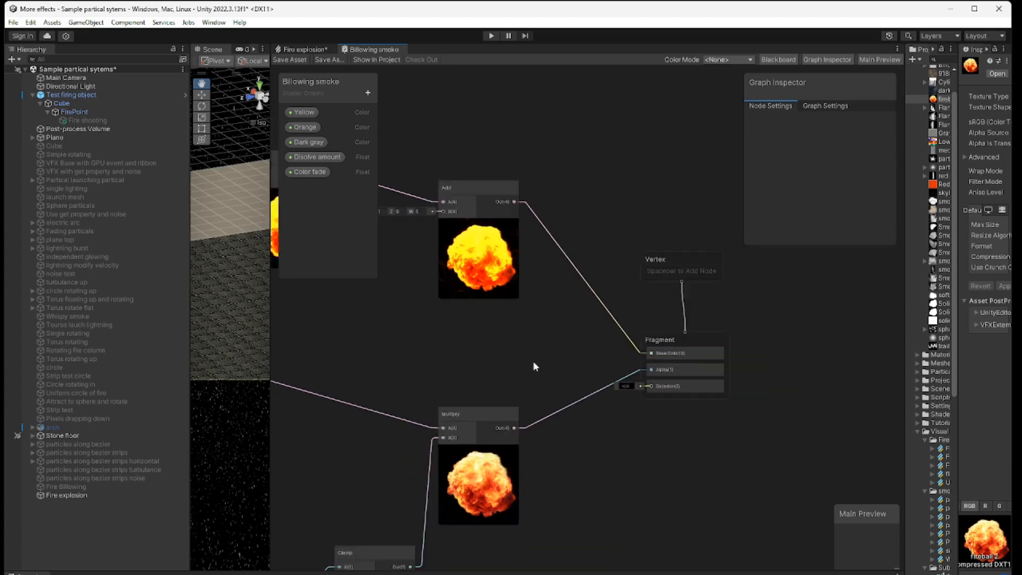
{"action": "scroll", "coordinate": [535, 366], "scroll_direction": "down", "scroll_amount": 2}
{"action": "middle_click_drag", "start_coordinate": [669, 455], "coordinate": [720, 469]}
{"action": "middle_click_drag", "start_coordinate": [606, 466], "coordinate": [823, 484]}
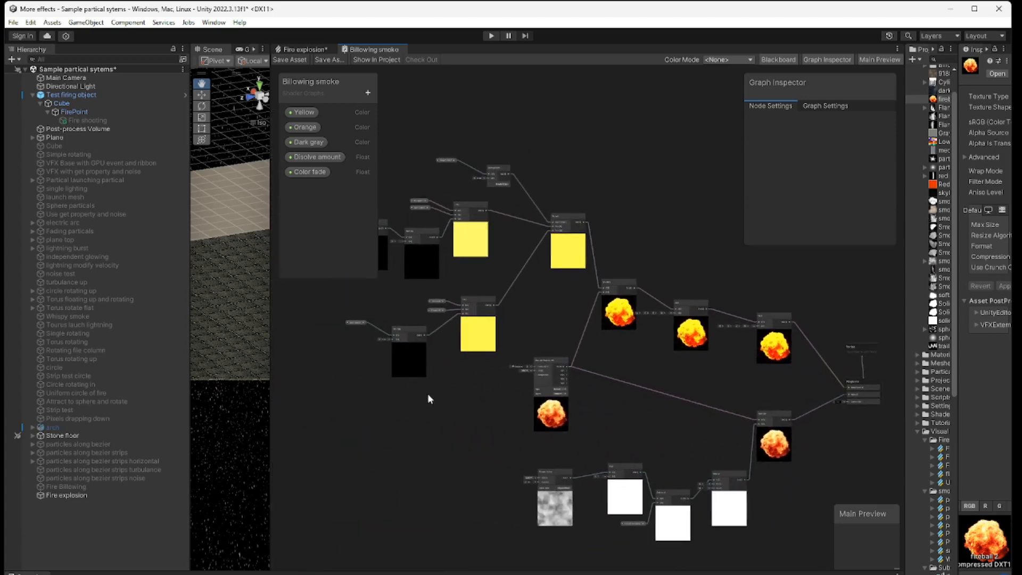
{"action": "middle_click_drag", "start_coordinate": [427, 390], "coordinate": [493, 481]}
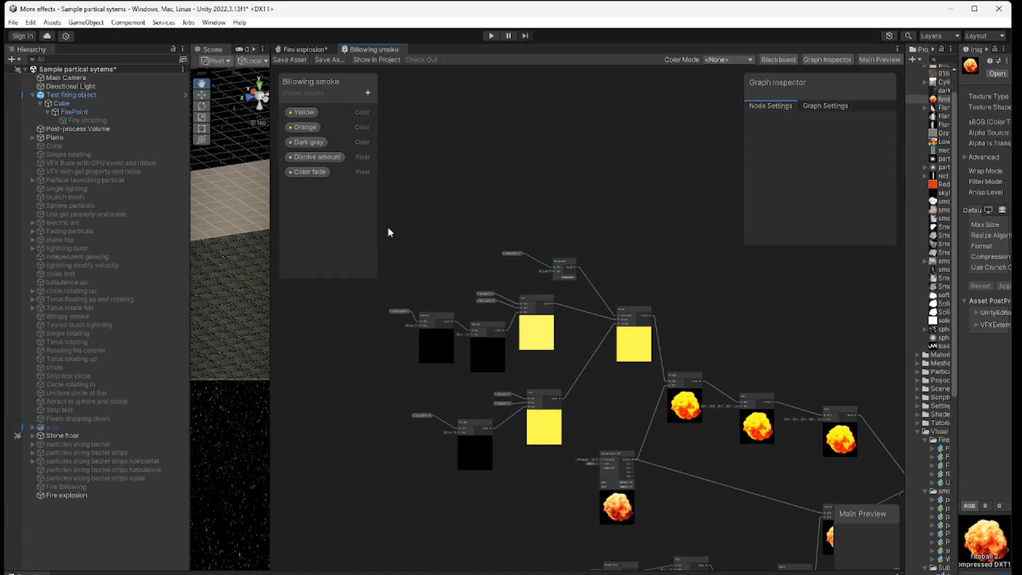
Step: Widen the scene view across the shader graph area and select the Fire explosion object in the scene
{"action": "left_click_drag", "start_coordinate": [270, 446], "coordinate": [640, 451]}
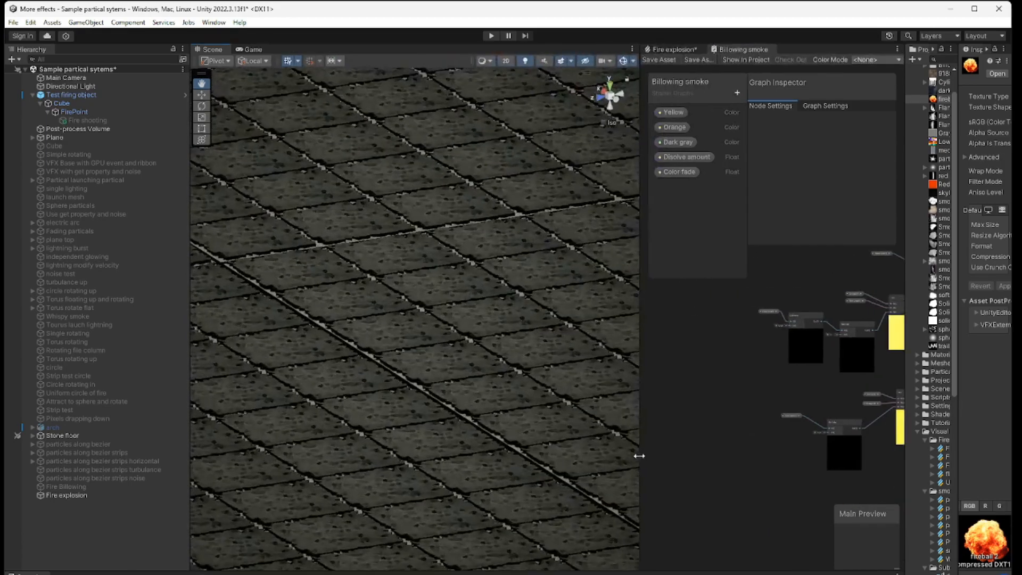
{"action": "left_click", "coordinate": [71, 496]}
{"action": "left_click_drag", "start_coordinate": [641, 452], "coordinate": [713, 453]}
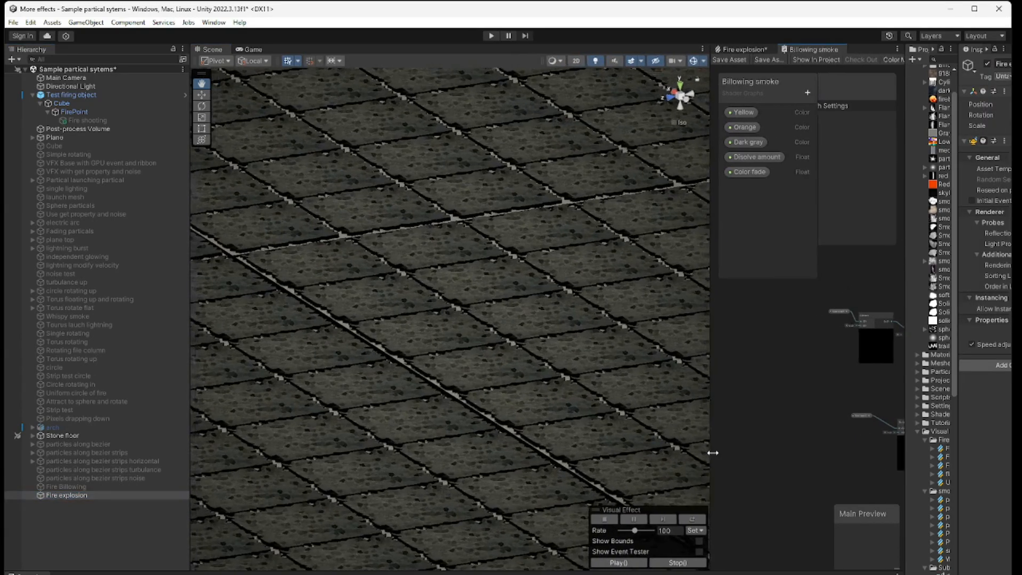
Step: Play the Fire explosion effect twice in the scene and view it from farther away
{"action": "left_click", "coordinate": [629, 563]}
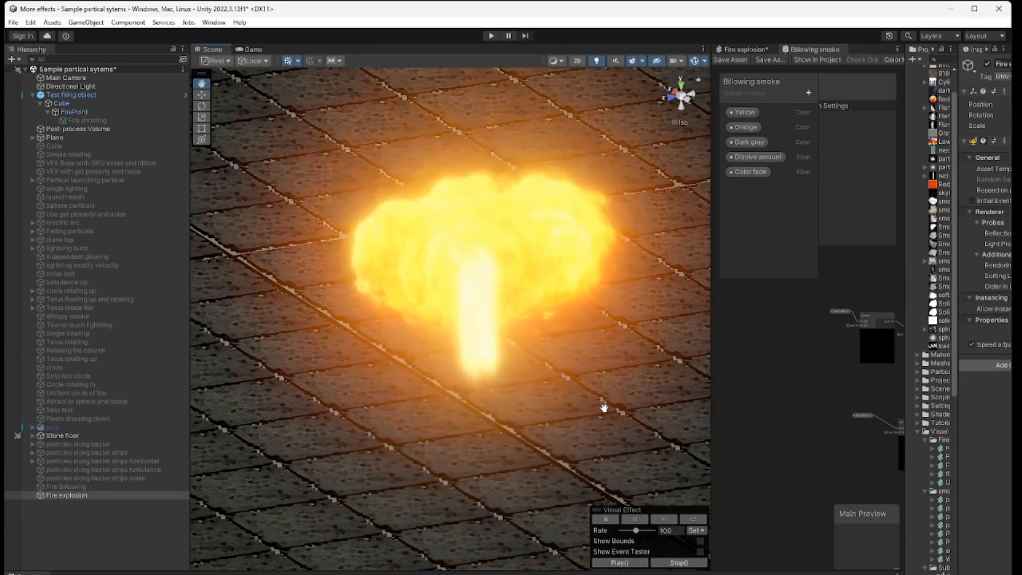
{"action": "scroll", "coordinate": [603, 408], "scroll_direction": "down", "scroll_amount": 8}
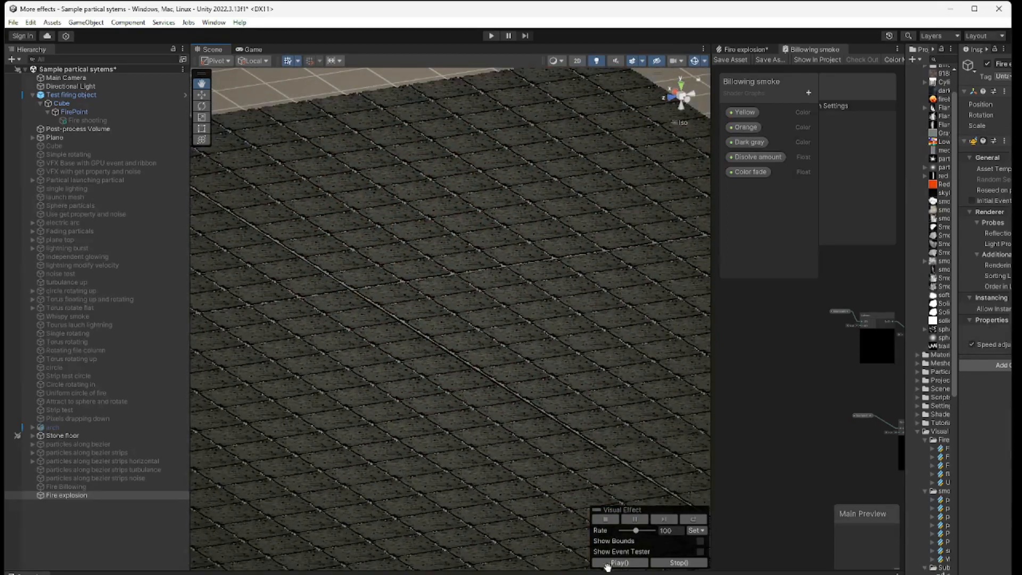
{"action": "left_click", "coordinate": [607, 564]}
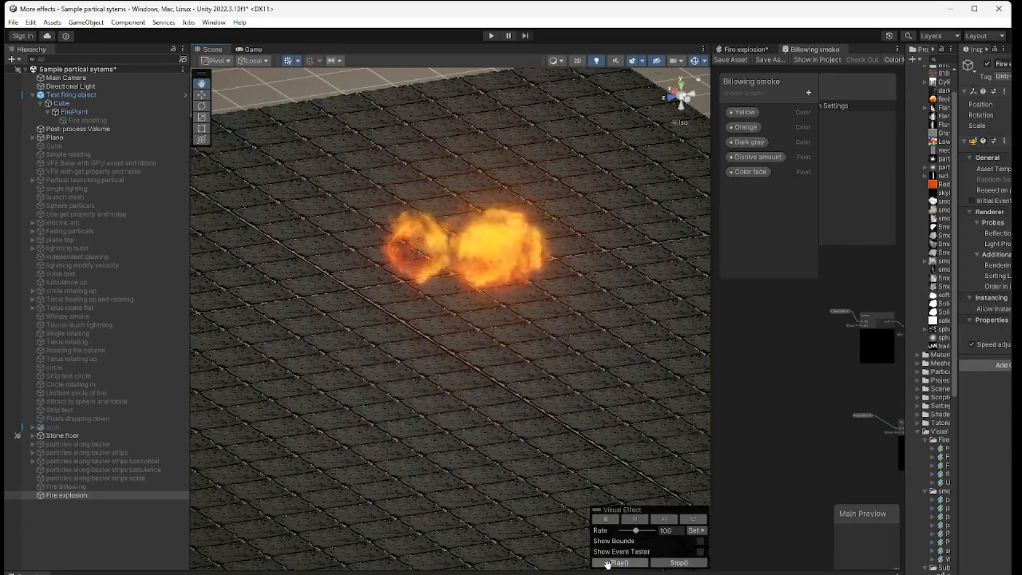
{"action": "scroll", "coordinate": [522, 416], "scroll_direction": "down", "scroll_amount": 3}
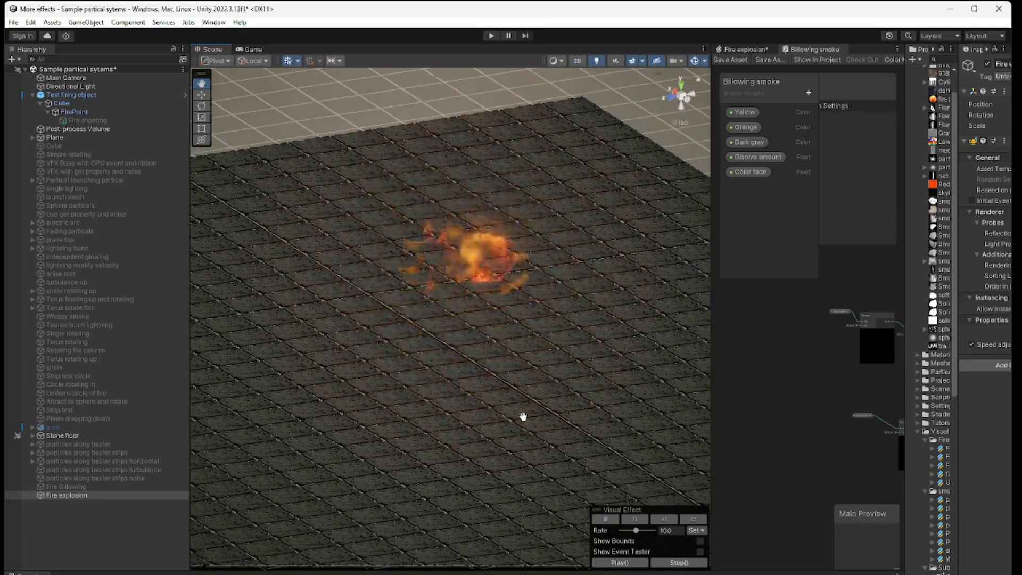
{"action": "scroll", "coordinate": [523, 416], "scroll_direction": "down", "scroll_amount": 2}
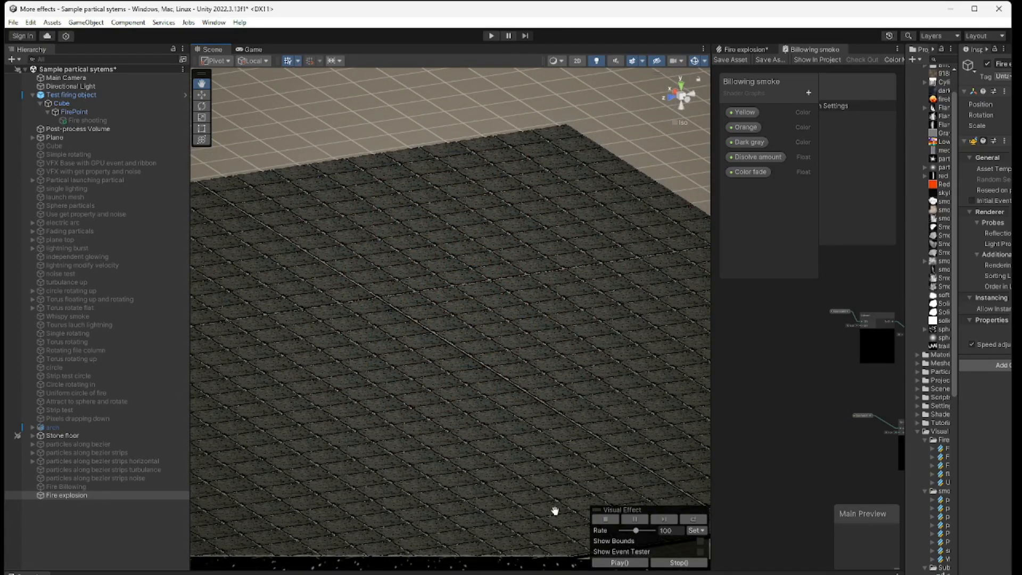